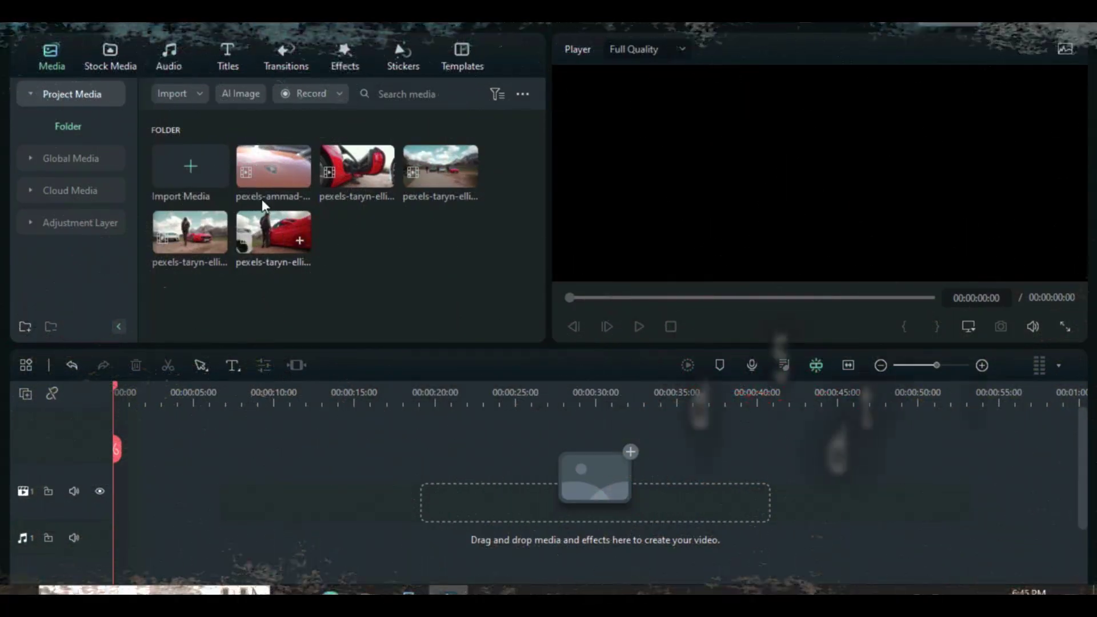
Place the car-badge clip on track 1 and add a Position keyframe at its start
{"action": "left_click_drag", "start_coordinate": [263, 168], "coordinate": [171, 492]}
{"action": "left_click_drag", "start_coordinate": [217, 396], "coordinate": [358, 396]}
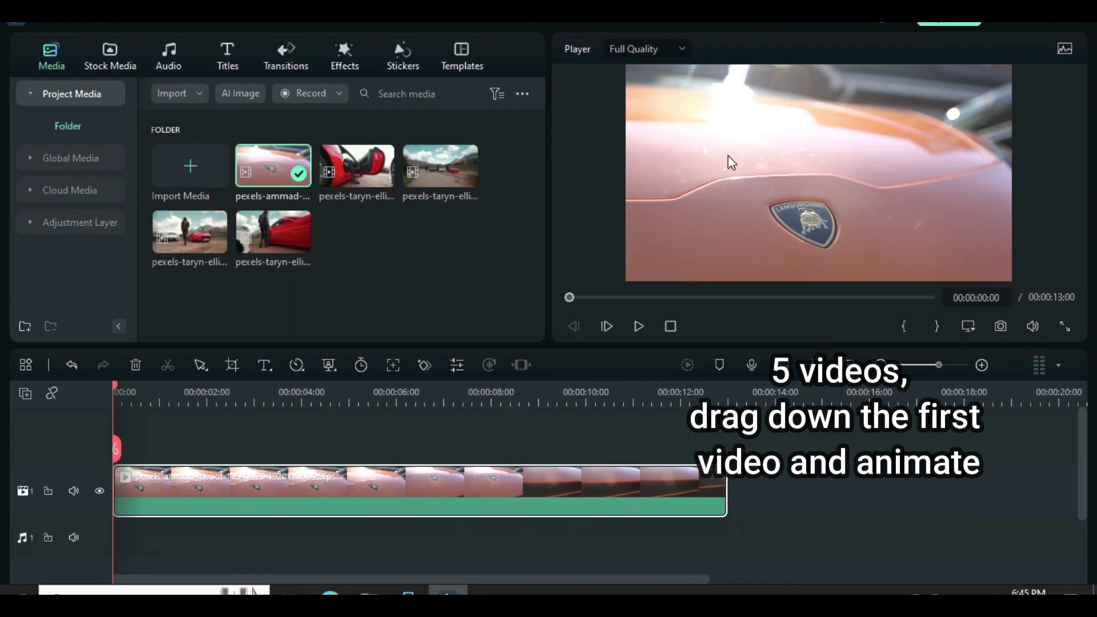
{"action": "left_click_drag", "start_coordinate": [520, 402], "coordinate": [522, 392]}
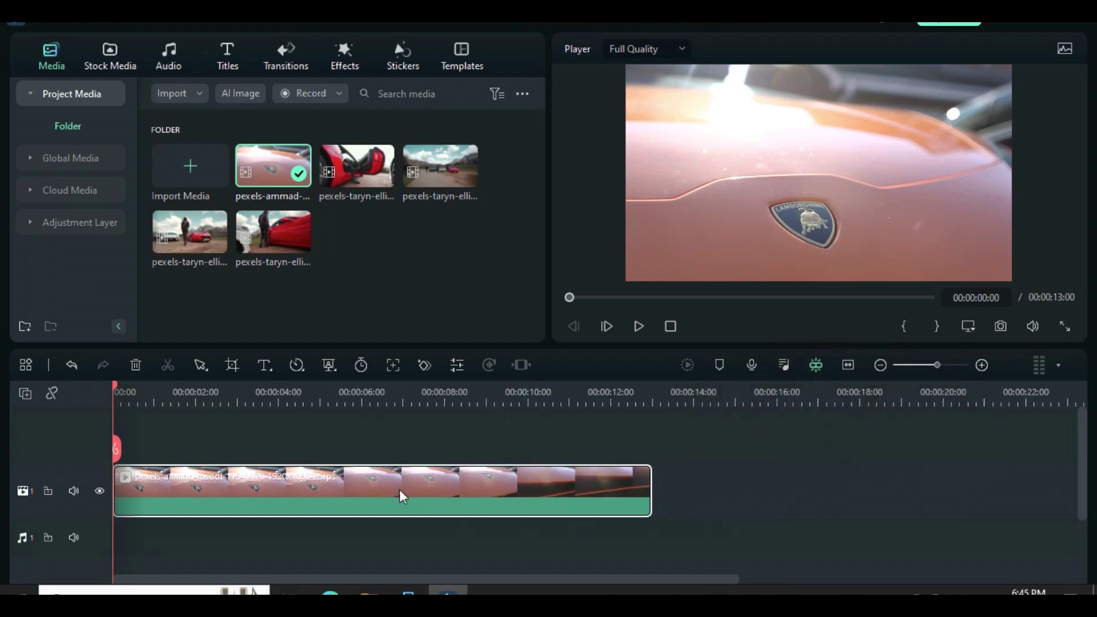
{"action": "double_click", "coordinate": [399, 489]}
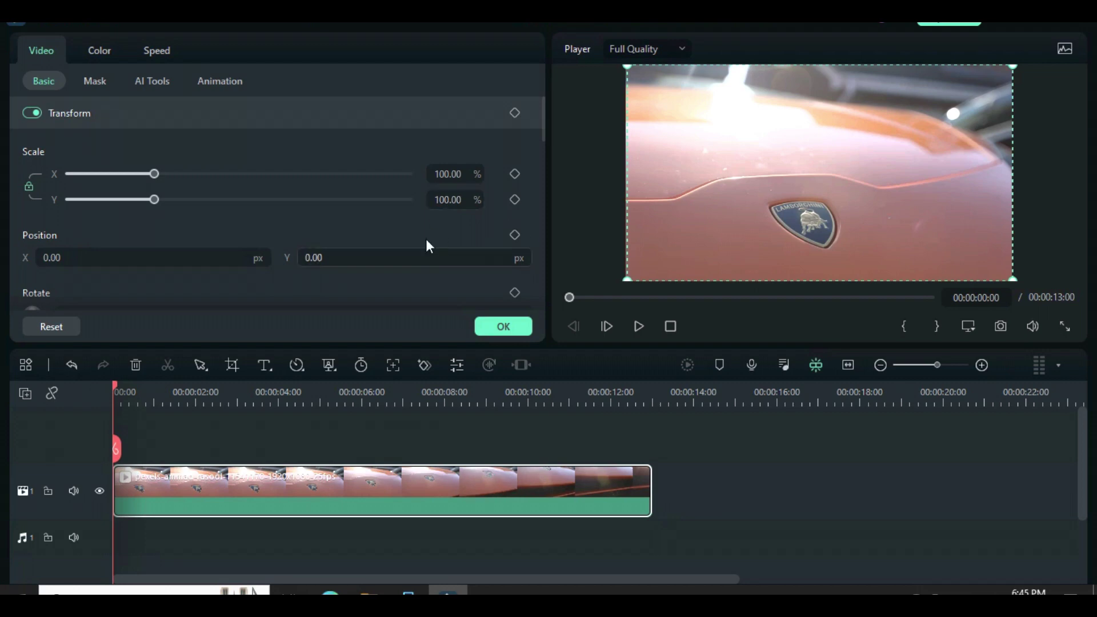
{"action": "left_click", "coordinate": [516, 235]}
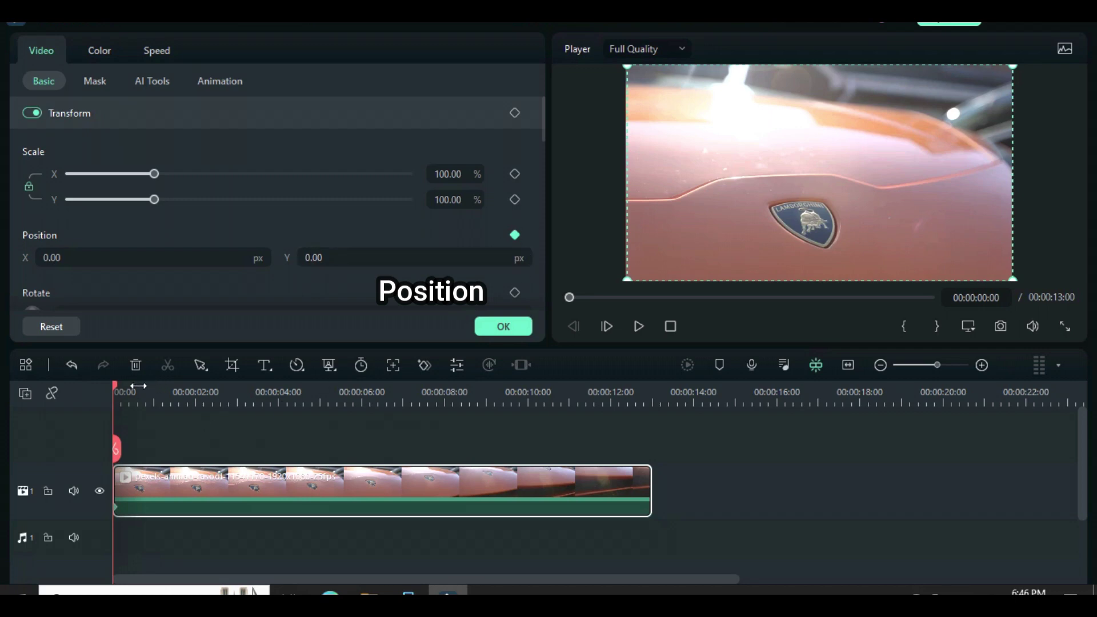
Add a second Position keyframe at 5 seconds with Y set to -1082
{"action": "left_click_drag", "start_coordinate": [116, 382], "coordinate": [321, 407]}
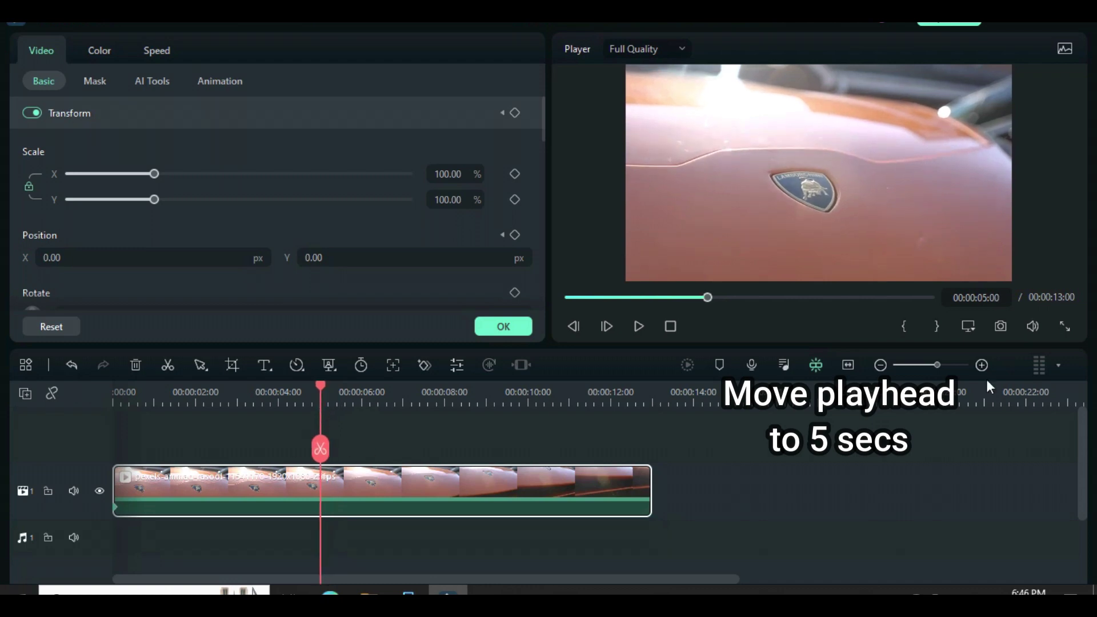
{"action": "left_click", "coordinate": [516, 234]}
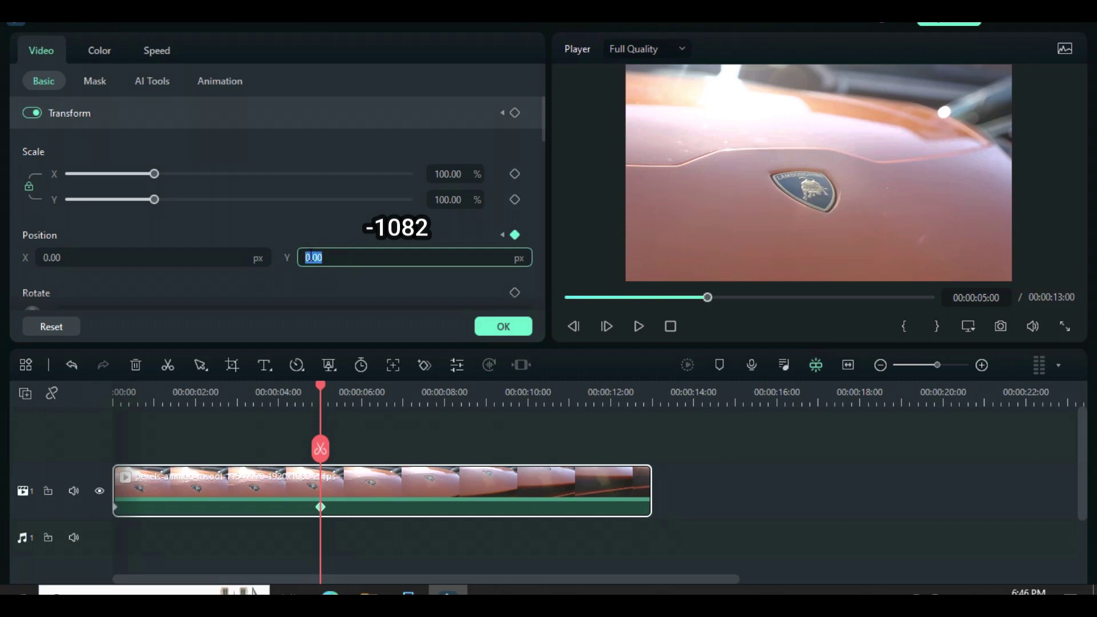
{"action": "type", "text": "-1082"}
{"action": "left_click", "coordinate": [345, 229]}
Preview the slide-out animation from the start, then close the clip properties
{"action": "left_click", "coordinate": [567, 296]}
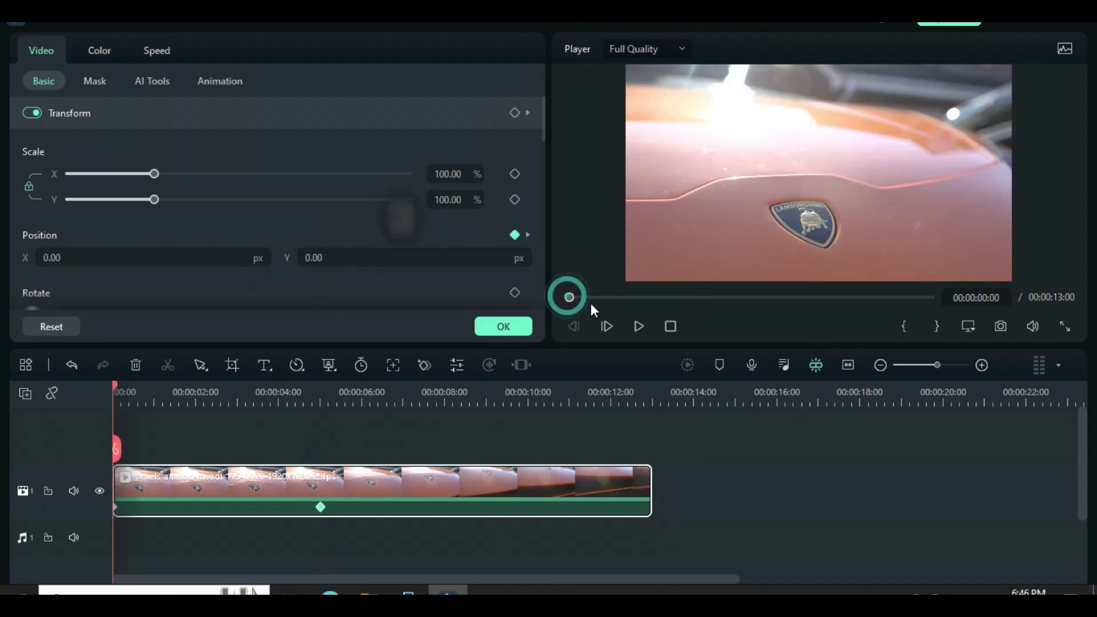
{"action": "left_click", "coordinate": [638, 326]}
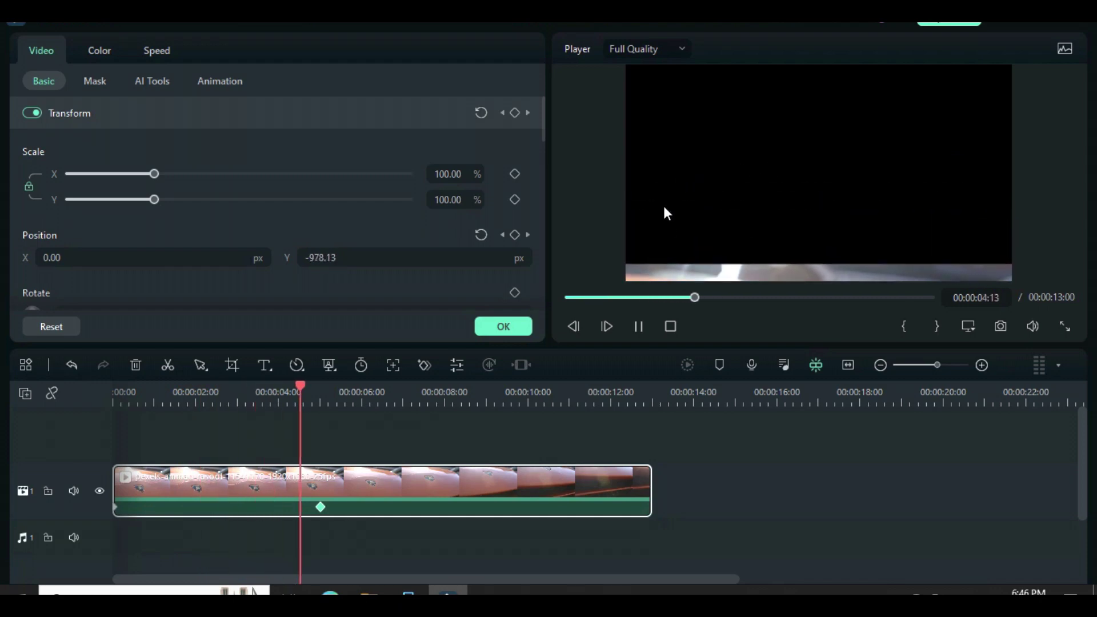
{"action": "left_click", "coordinate": [569, 298]}
{"action": "left_click", "coordinate": [503, 326]}
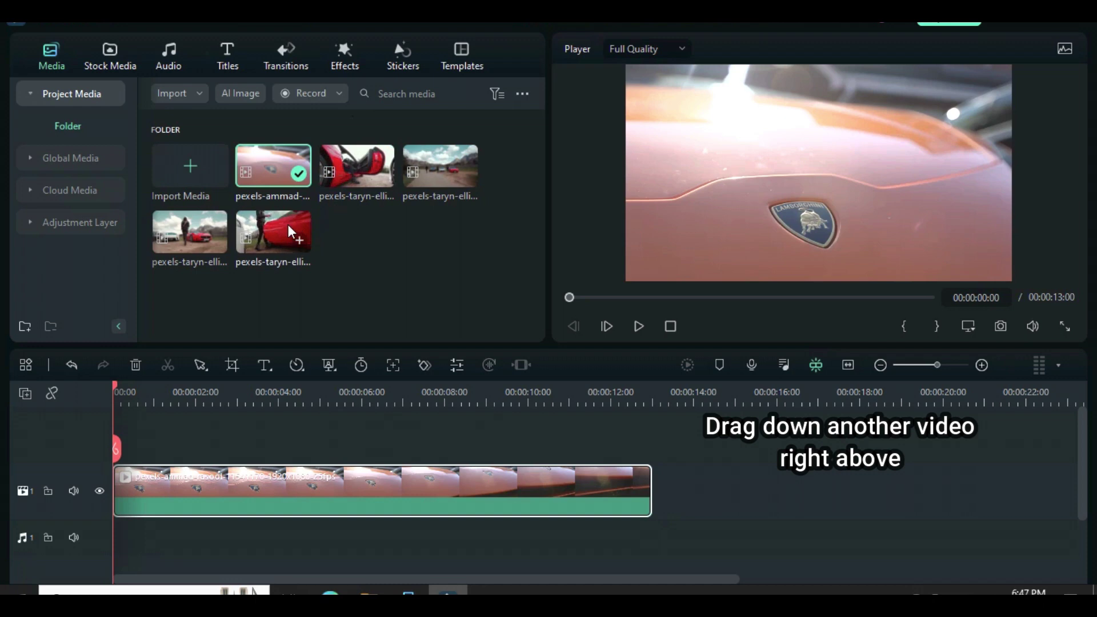
Place the woman-and-cars clip on track 2 and keyframe its start at Y 1082
{"action": "left_click_drag", "start_coordinate": [175, 411], "coordinate": [152, 441]}
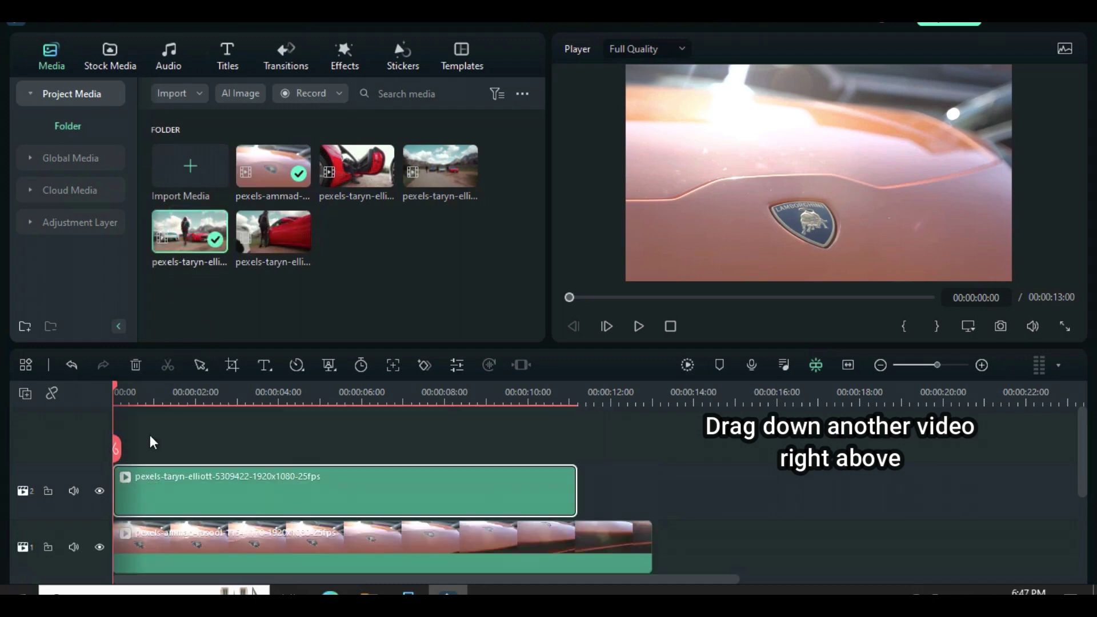
{"action": "scroll", "coordinate": [294, 479], "scroll_direction": "down", "scroll_amount": 1}
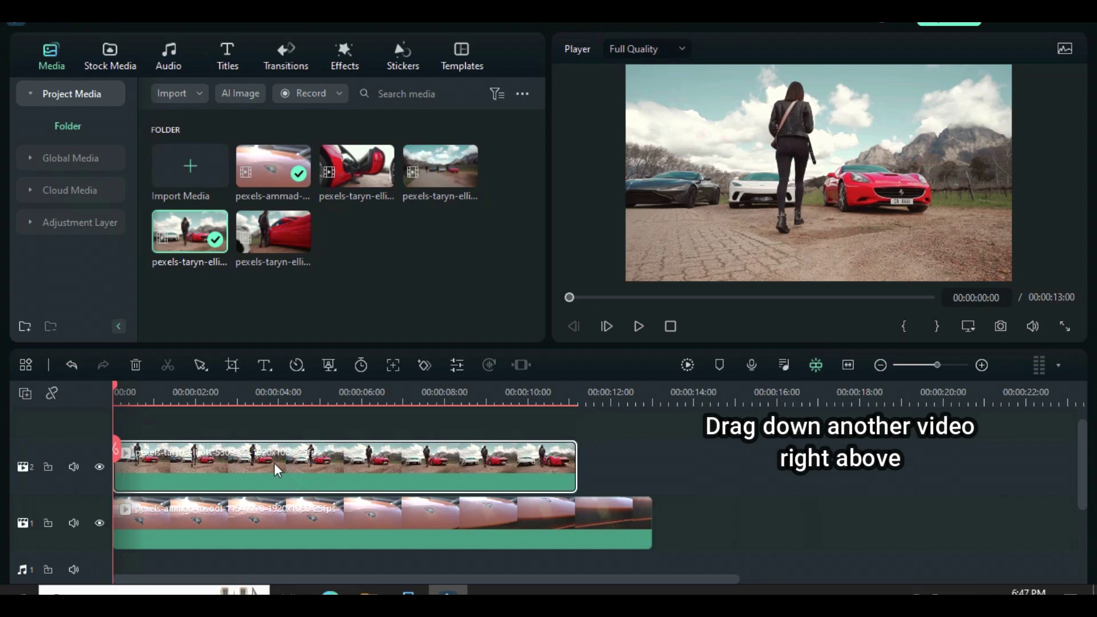
{"action": "double_click", "coordinate": [274, 463]}
{"action": "left_click", "coordinate": [513, 235]}
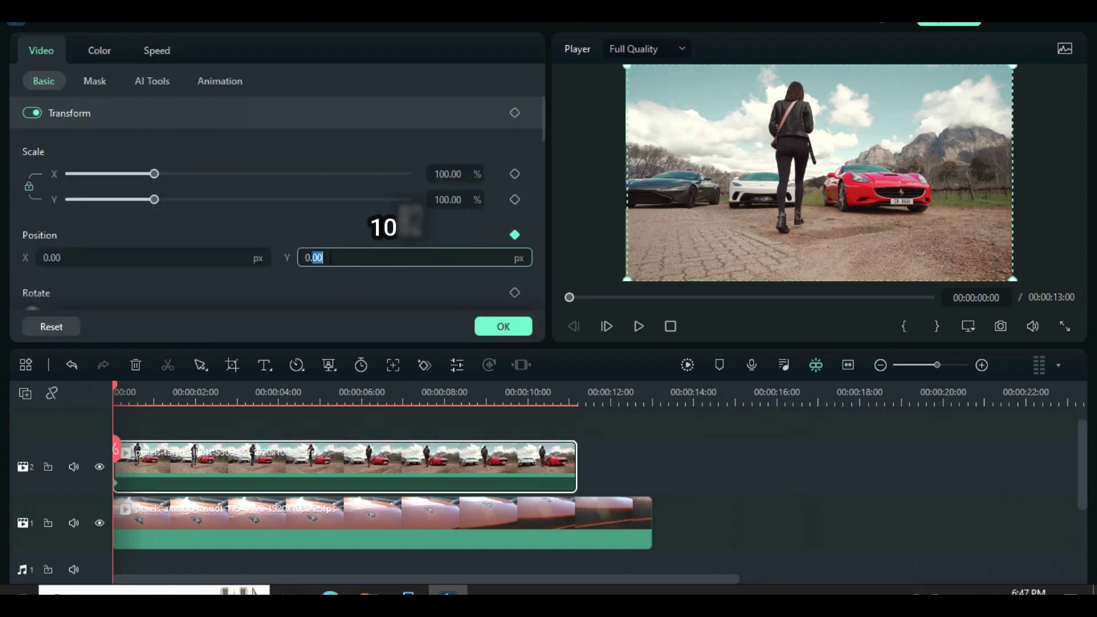
{"action": "type", "text": "1082"}
{"action": "left_click", "coordinate": [361, 232]}
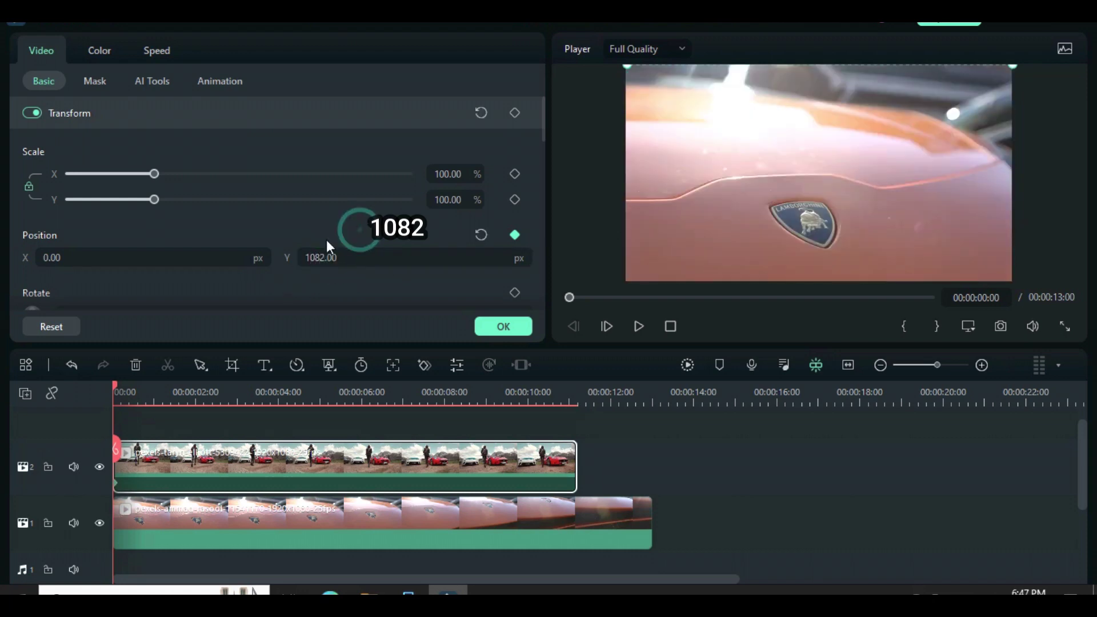
Add keyframes with Y reset to 0 at 5 seconds and Y -1082 at 10 seconds
{"action": "left_click_drag", "start_coordinate": [117, 387], "coordinate": [321, 392]}
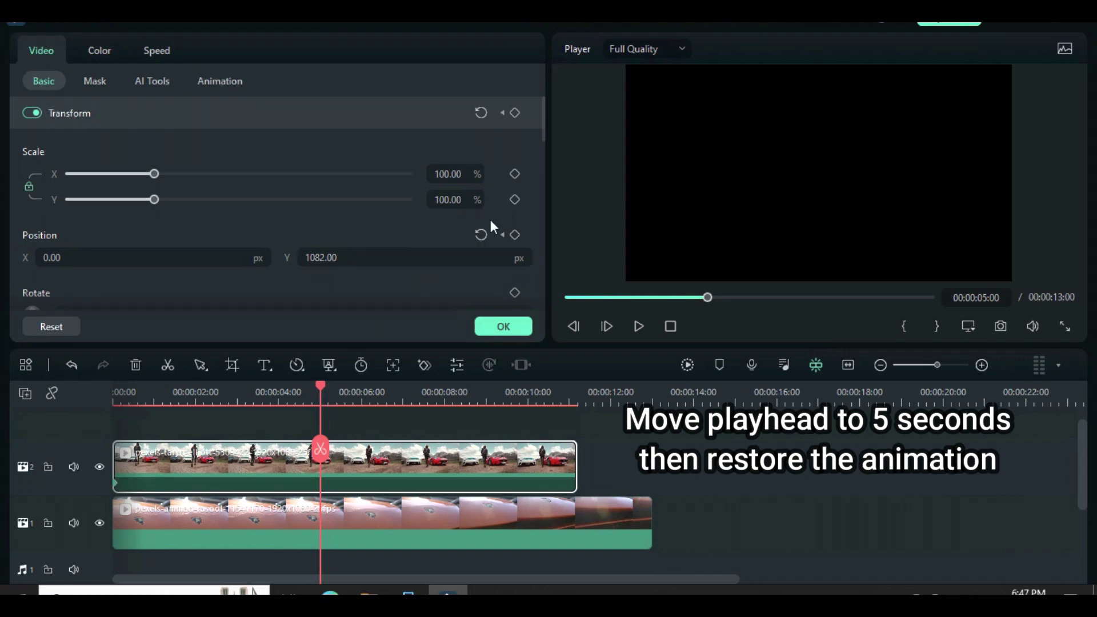
{"action": "left_click", "coordinate": [479, 235]}
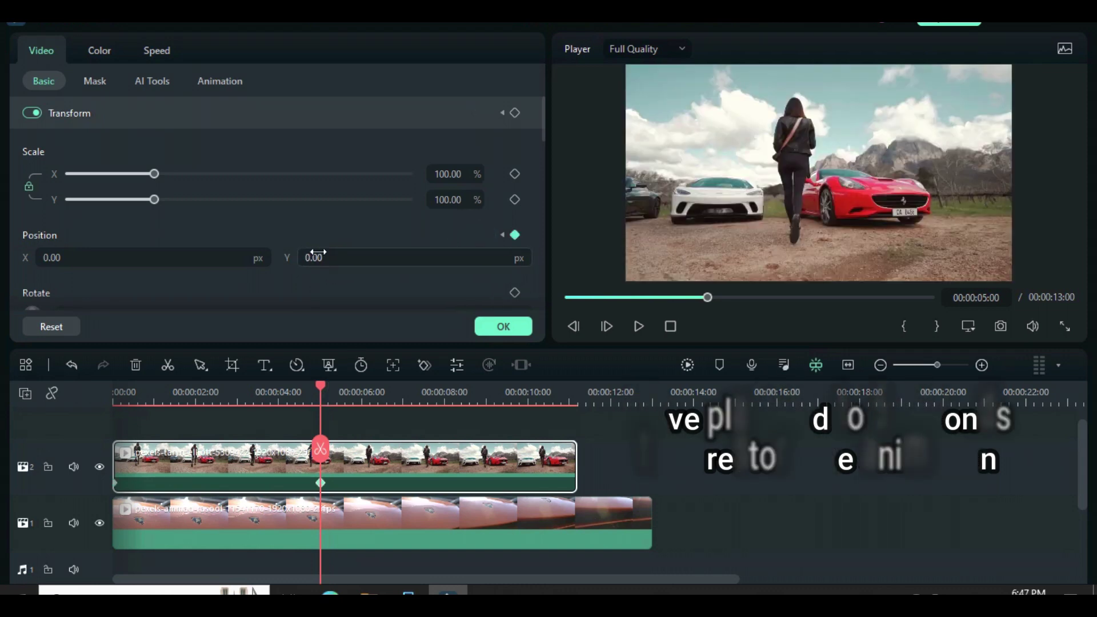
{"action": "left_click_drag", "start_coordinate": [321, 385], "coordinate": [528, 406]}
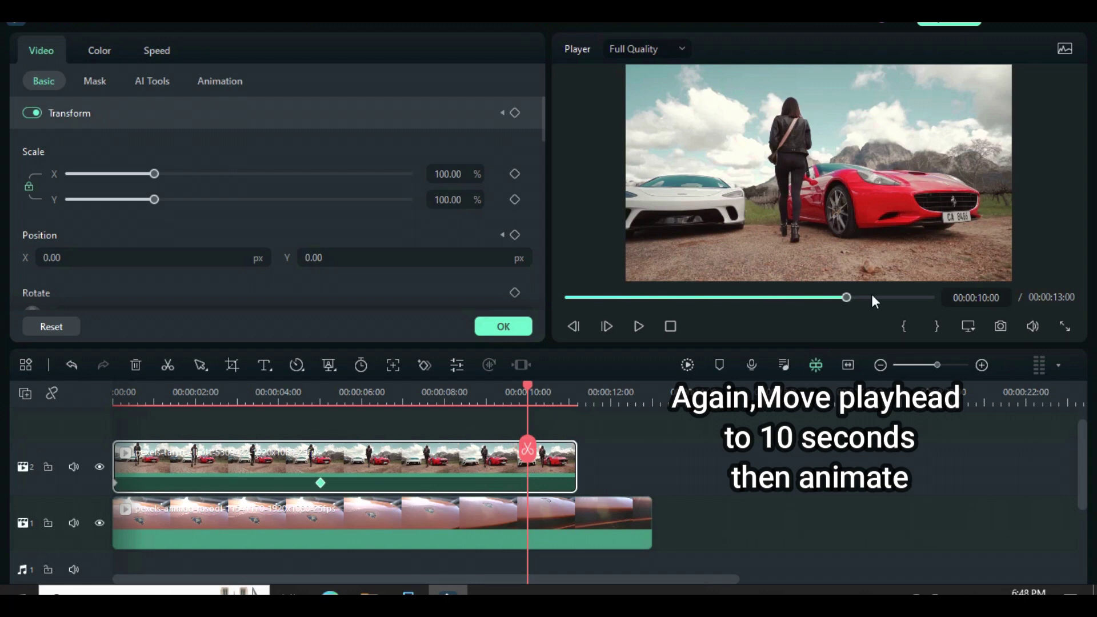
{"action": "left_click", "coordinate": [515, 235]}
{"action": "left_click", "coordinate": [373, 257]}
{"action": "type", "text": "-1082"}
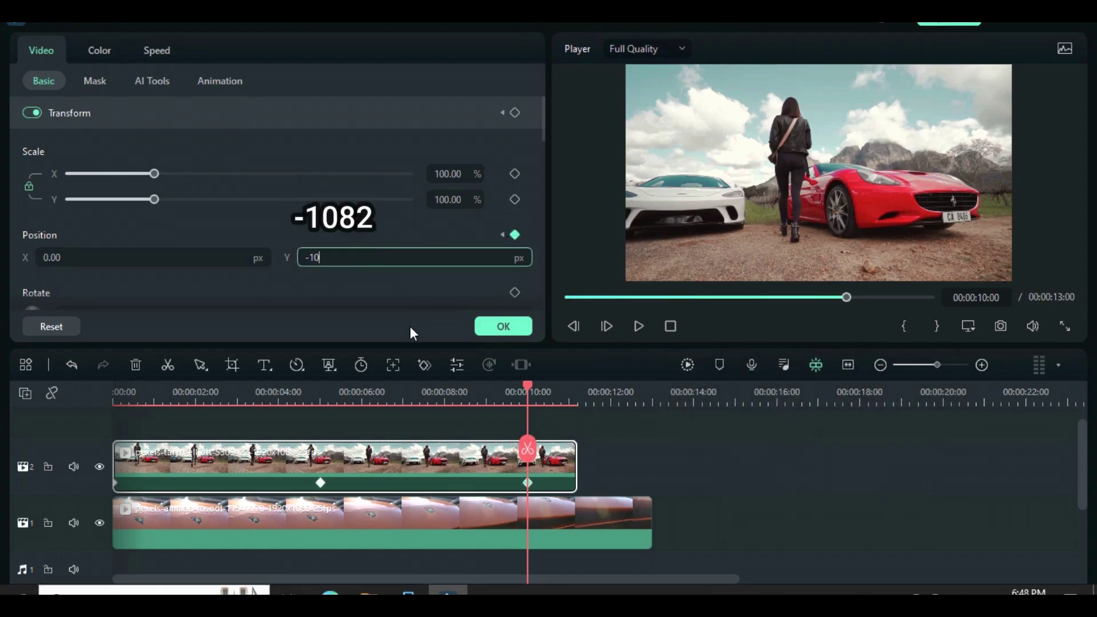
{"action": "left_click", "coordinate": [314, 233]}
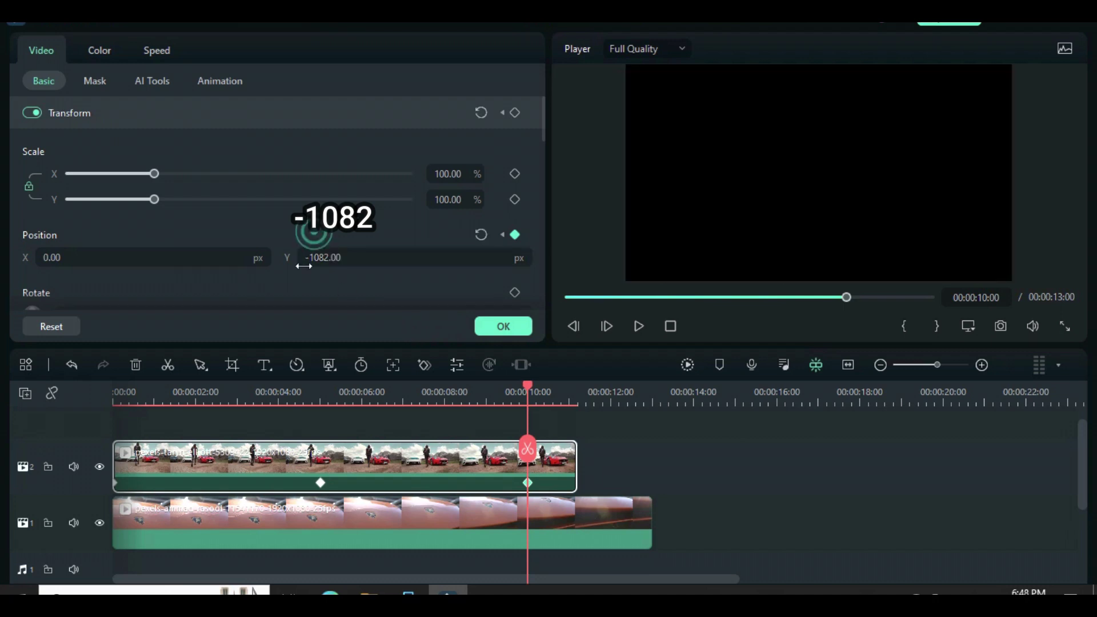
Play both clips' animation from the start, then park the playhead on the 5-second keyframe
{"action": "left_click", "coordinate": [567, 297]}
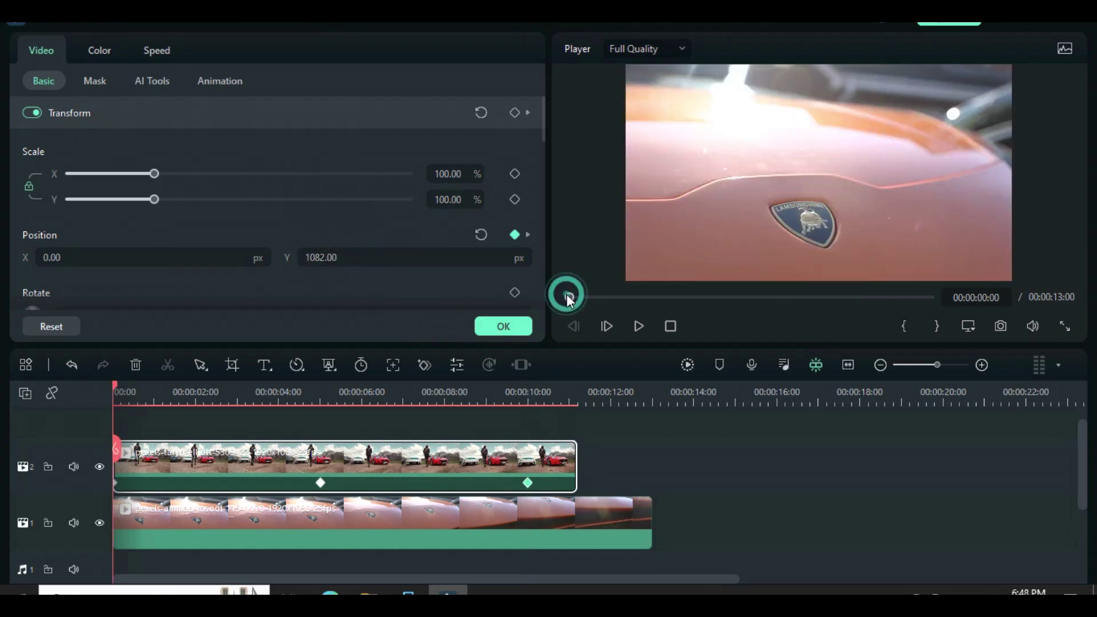
{"action": "left_click", "coordinate": [639, 326]}
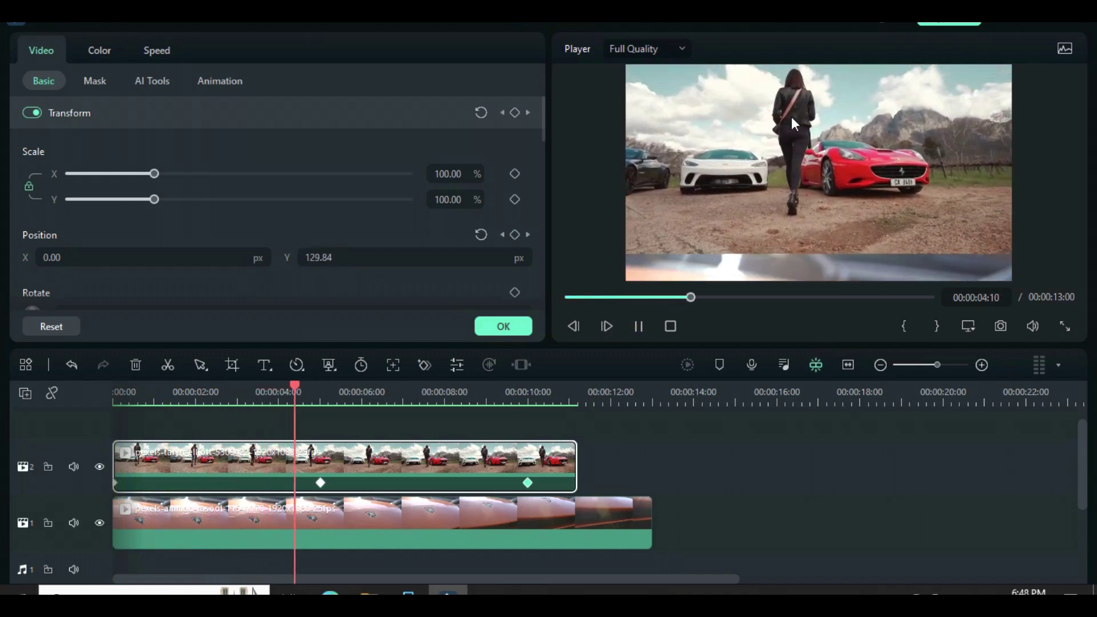
{"action": "left_click", "coordinate": [639, 326]}
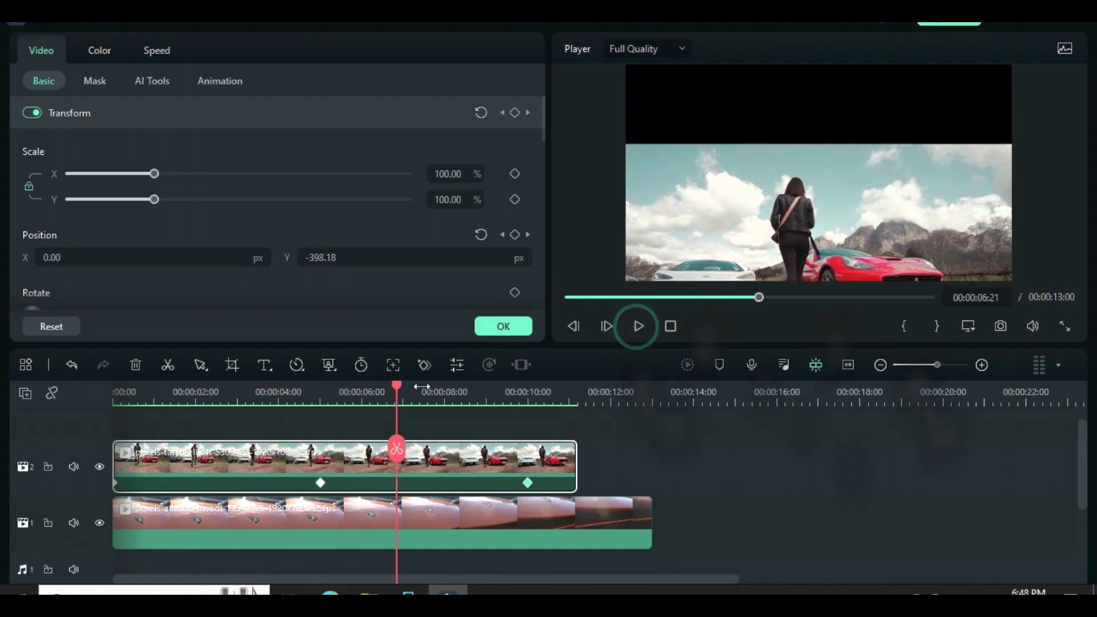
{"action": "left_click_drag", "start_coordinate": [392, 386], "coordinate": [321, 394]}
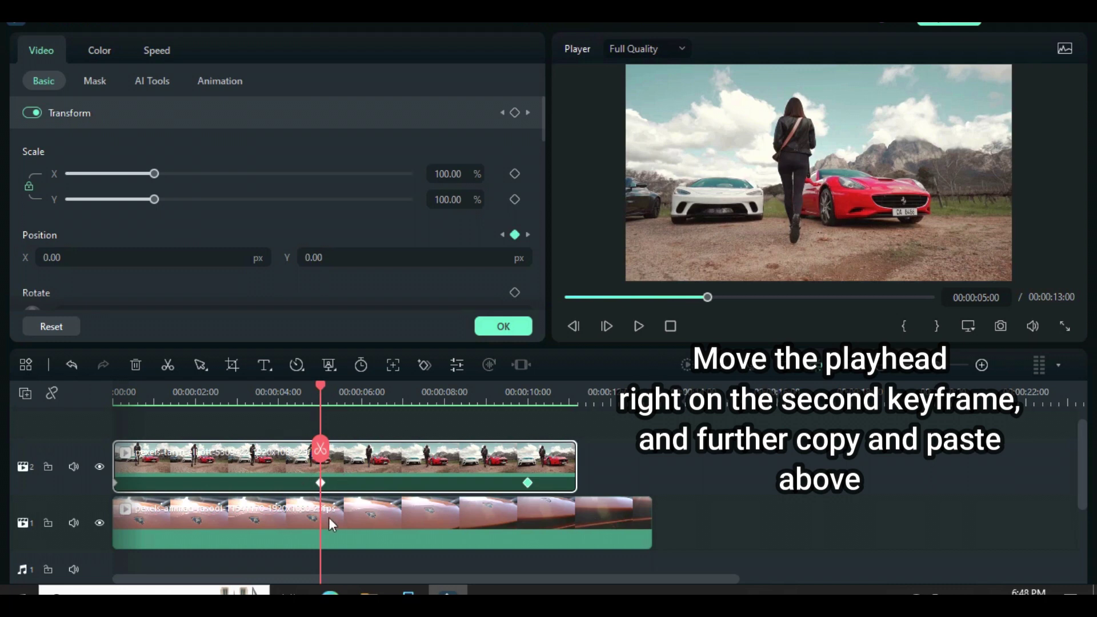
Copy the animated clip and paste it onto a new track 3 at 5 seconds
{"action": "right_click", "coordinate": [249, 455]}
{"action": "left_click", "coordinate": [300, 138]}
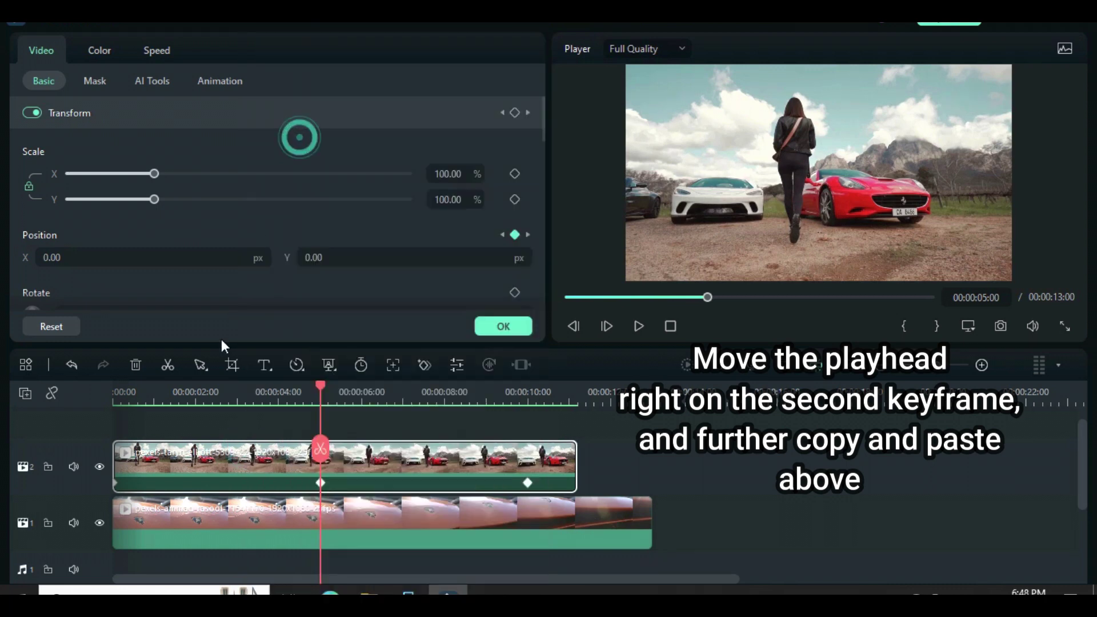
{"action": "right_click", "coordinate": [80, 437]}
{"action": "left_click", "coordinate": [63, 423]}
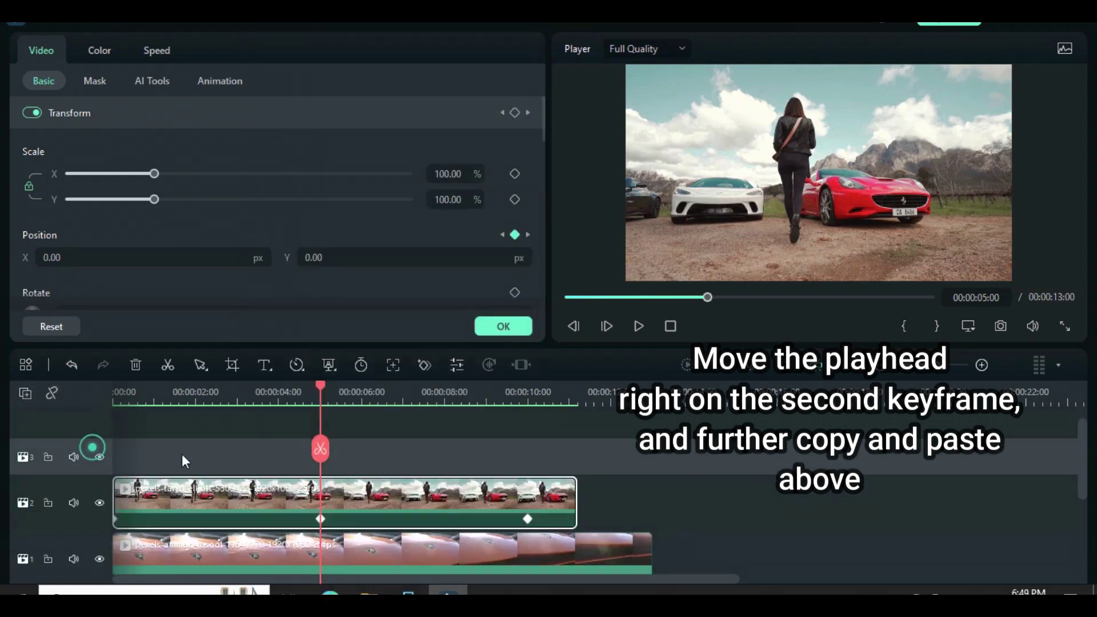
{"action": "right_click", "coordinate": [341, 454]}
{"action": "left_click", "coordinate": [404, 163]}
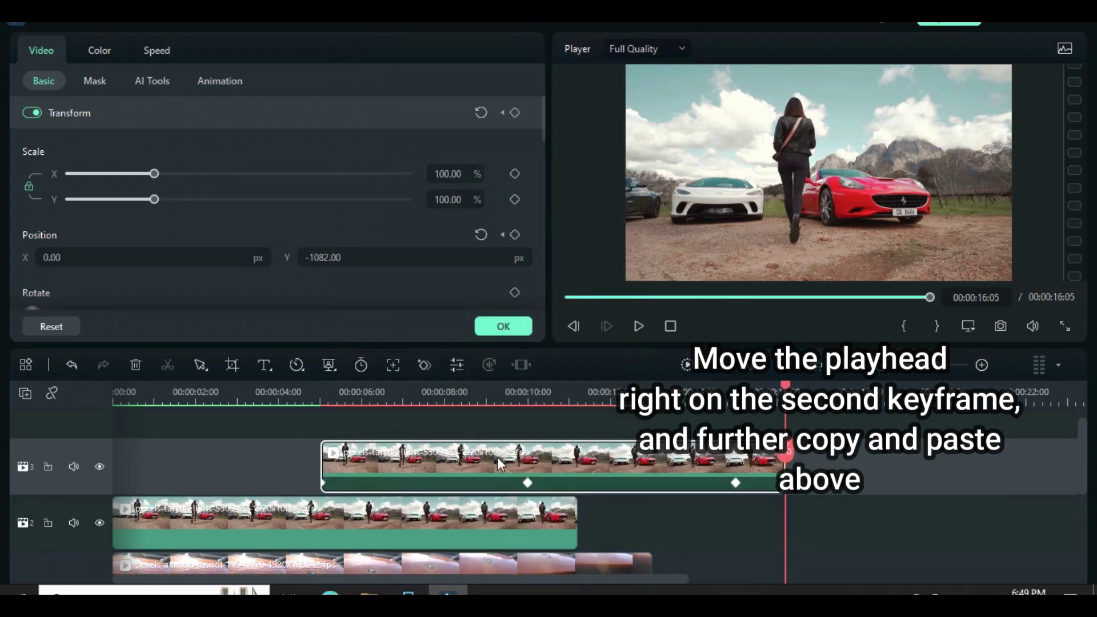
{"action": "key", "text": "Up"}
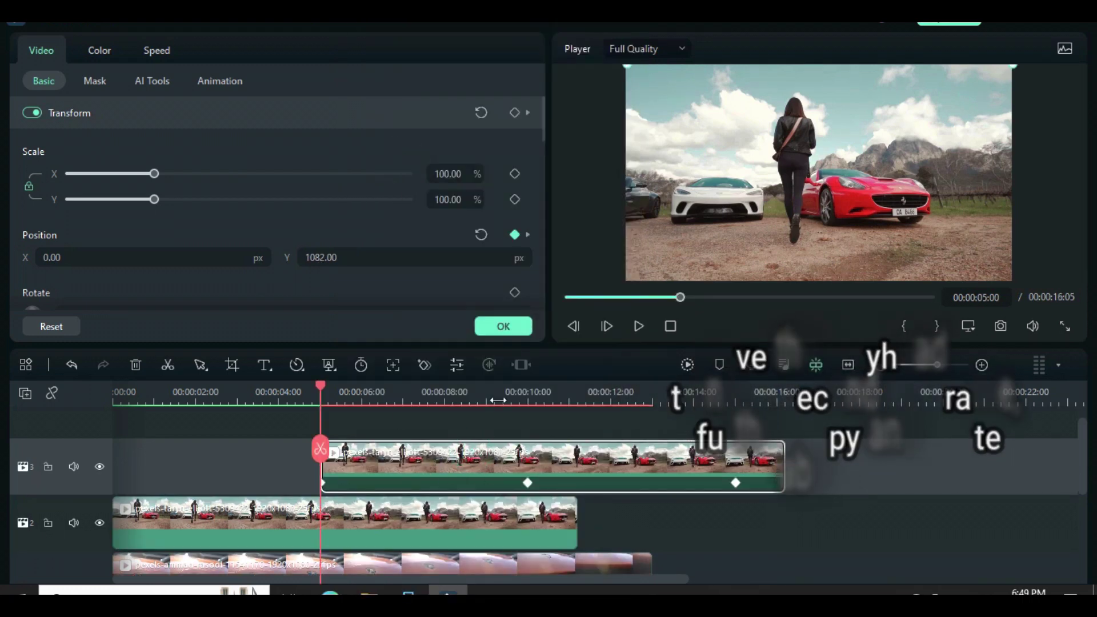
{"action": "left_click", "coordinate": [510, 328]}
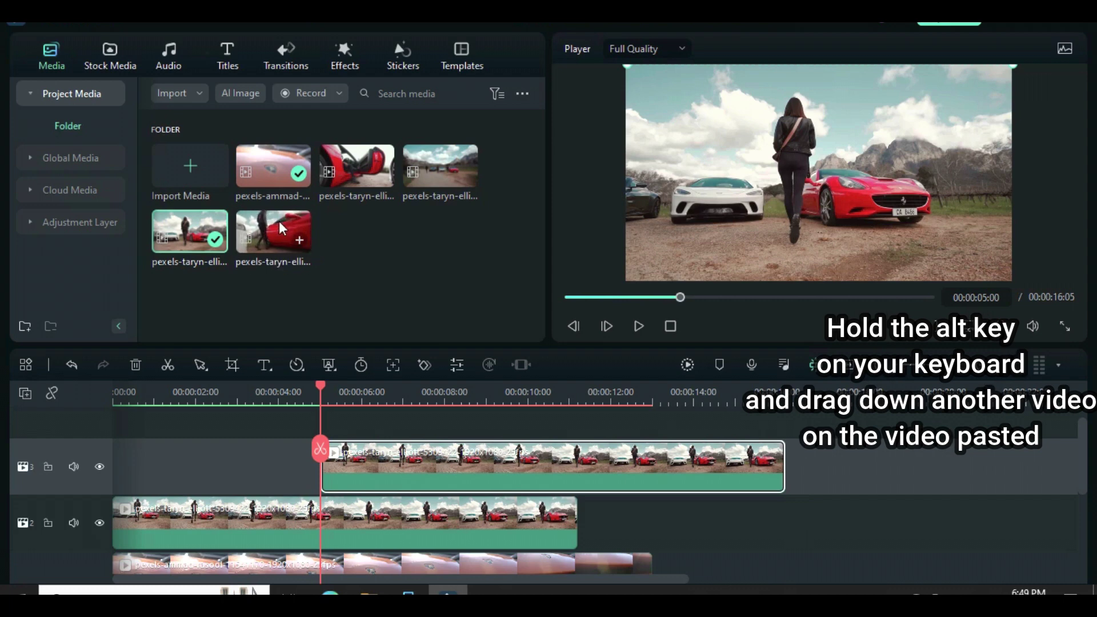
Replace the track-3 clip with the red-car footage and play back the slide-in to check it
{"action": "left_click_drag", "start_coordinate": [269, 217], "coordinate": [435, 460]}
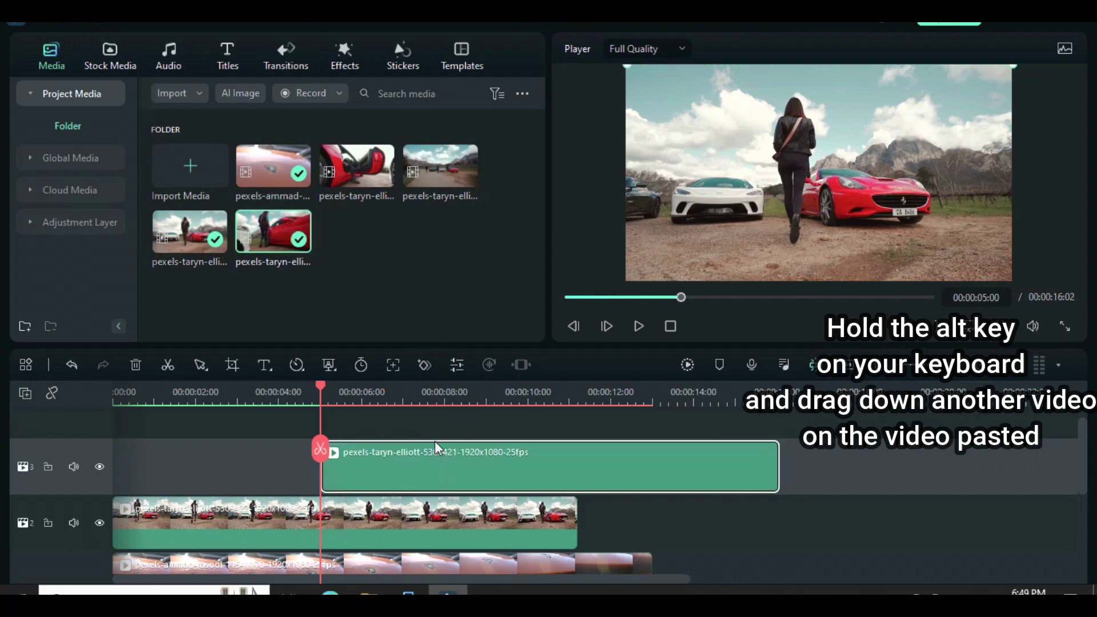
{"action": "double_click", "coordinate": [481, 456]}
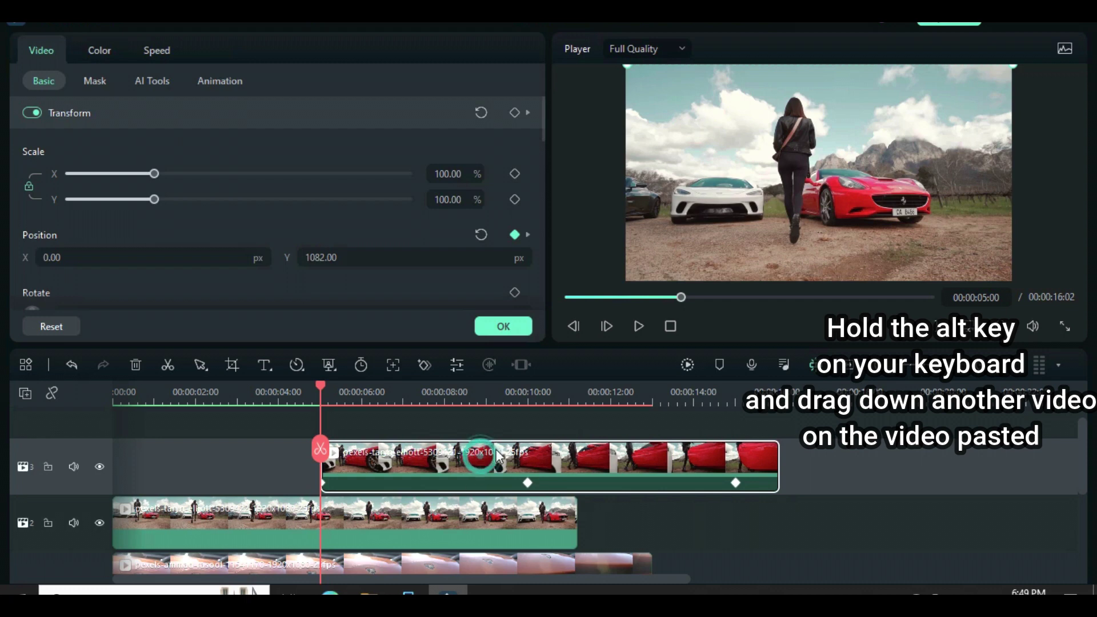
{"action": "left_click", "coordinate": [568, 296]}
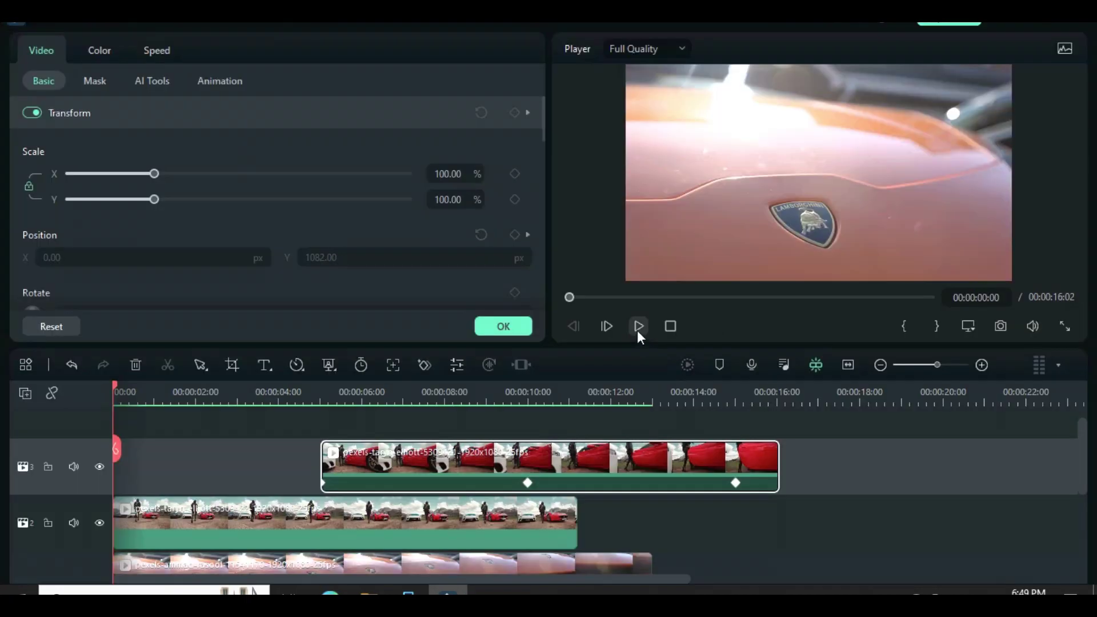
{"action": "left_click", "coordinate": [638, 326]}
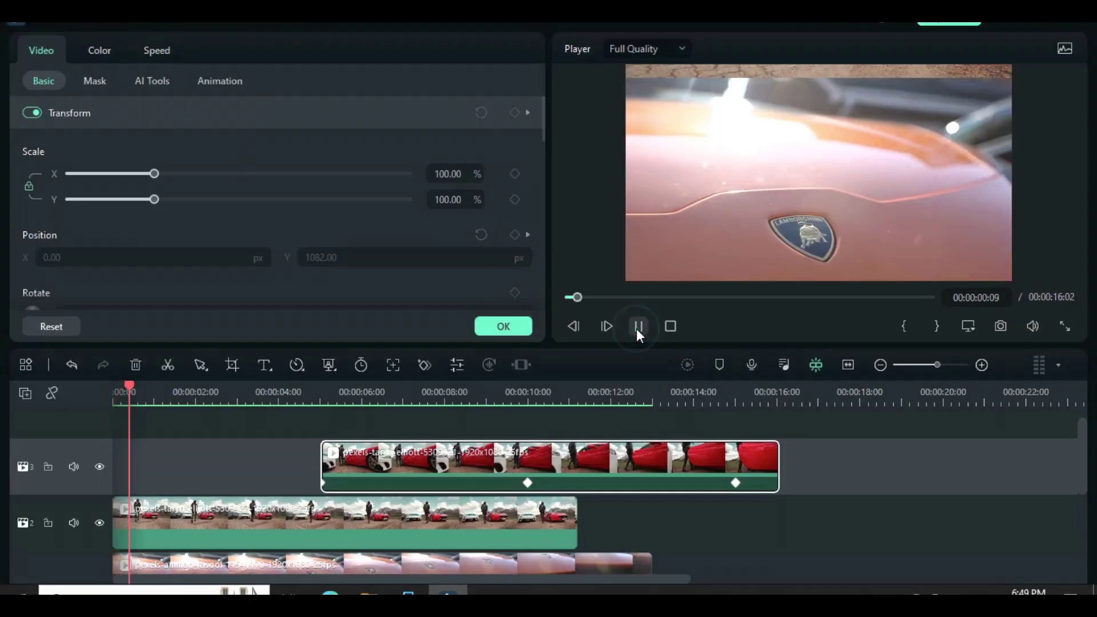
{"action": "scroll", "coordinate": [645, 423], "scroll_direction": "down", "scroll_amount": 1}
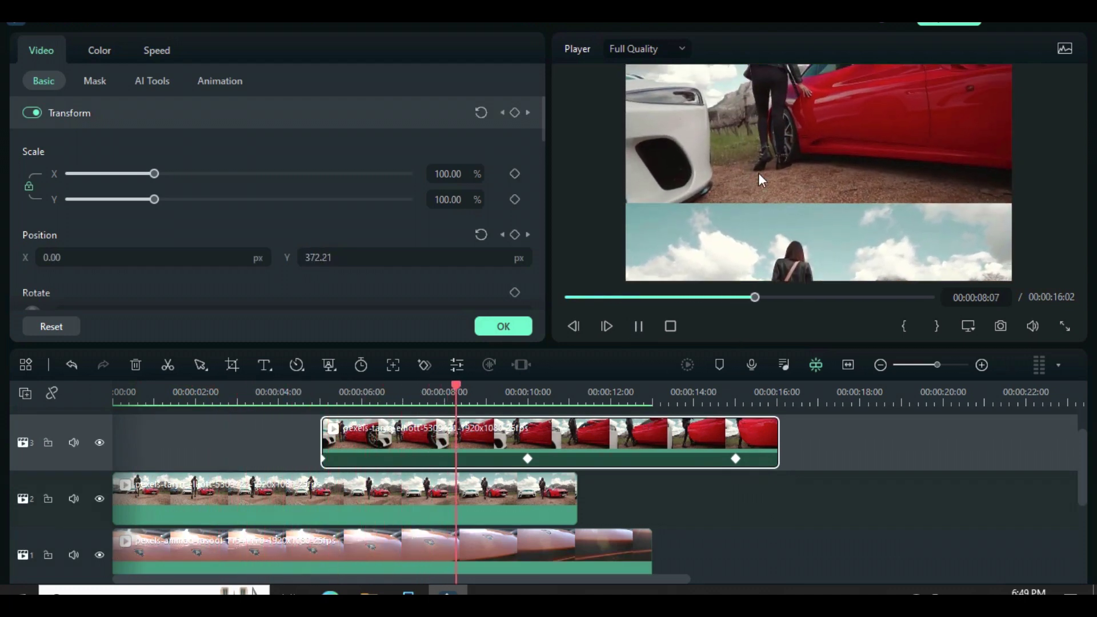
{"action": "left_click", "coordinate": [639, 326]}
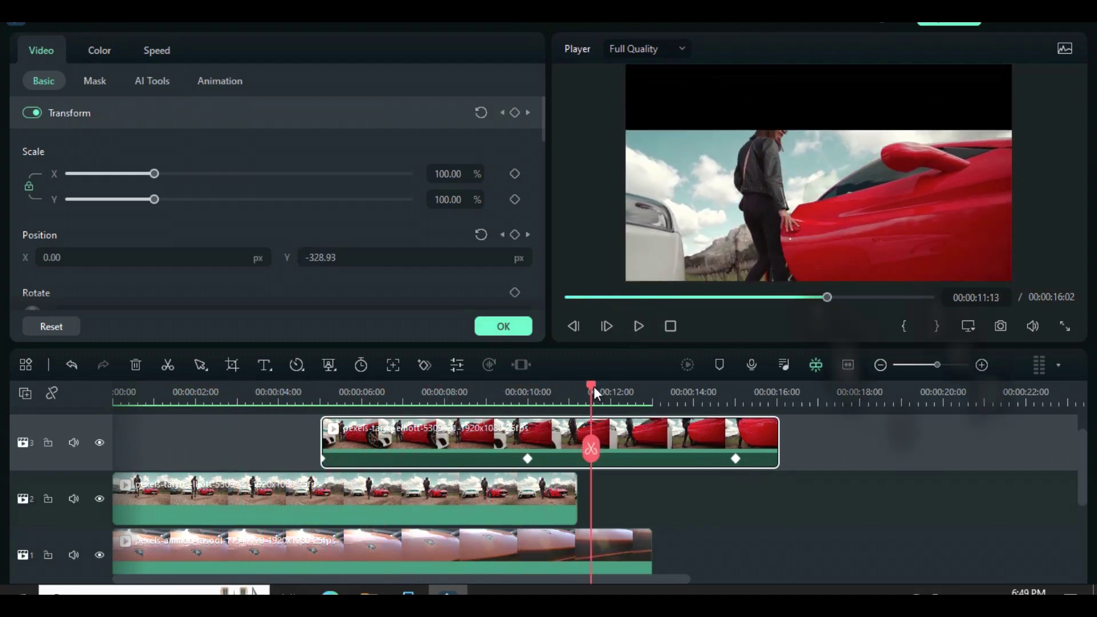
{"action": "left_click_drag", "start_coordinate": [595, 387], "coordinate": [533, 386]}
Add video track 4 and paste the keyframed clip onto it at the 10-second mark
{"action": "left_click_drag", "start_coordinate": [528, 438], "coordinate": [530, 520]}
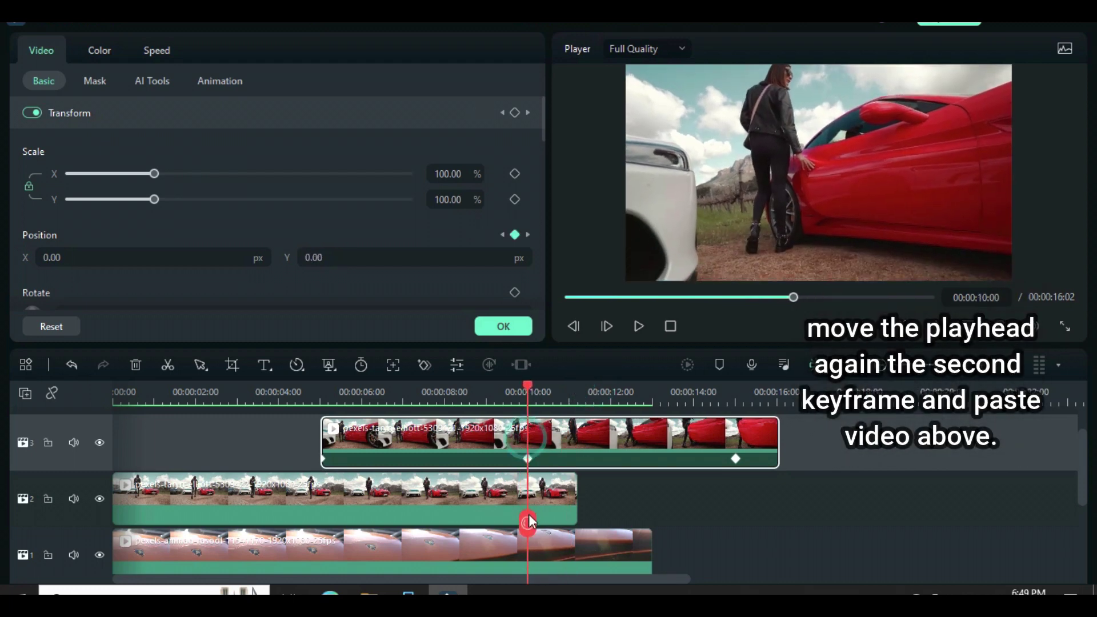
{"action": "scroll", "coordinate": [585, 439], "scroll_direction": "up", "scroll_amount": 2}
{"action": "left_click", "coordinate": [25, 393]}
{"action": "left_click", "coordinate": [53, 416]}
{"action": "right_click", "coordinate": [542, 467]}
{"action": "left_click", "coordinate": [619, 166]}
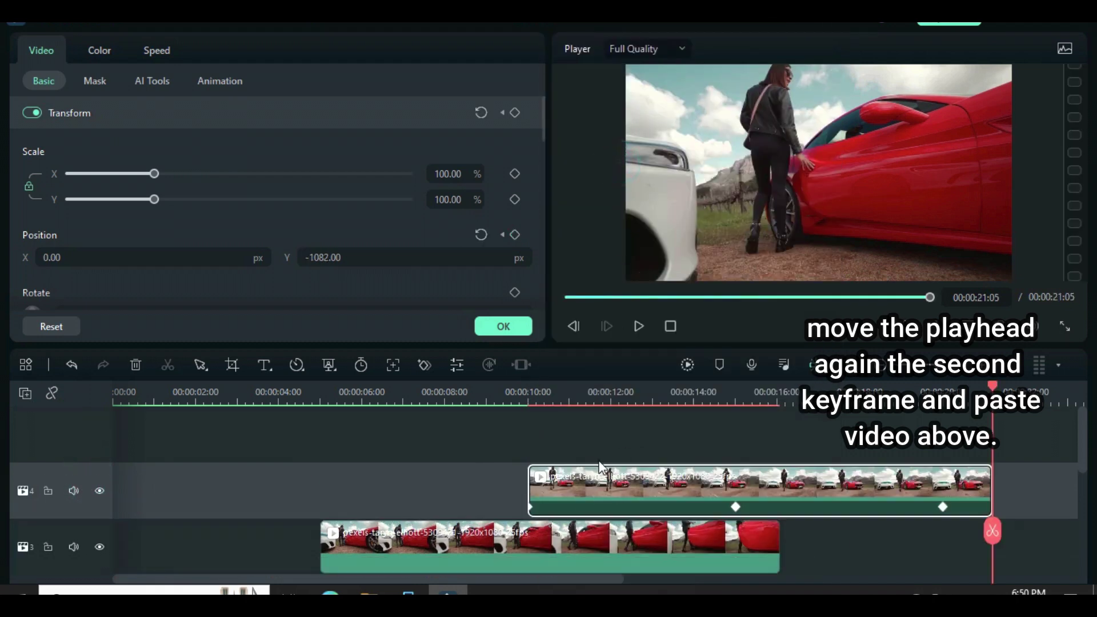
{"action": "key", "text": "Up"}
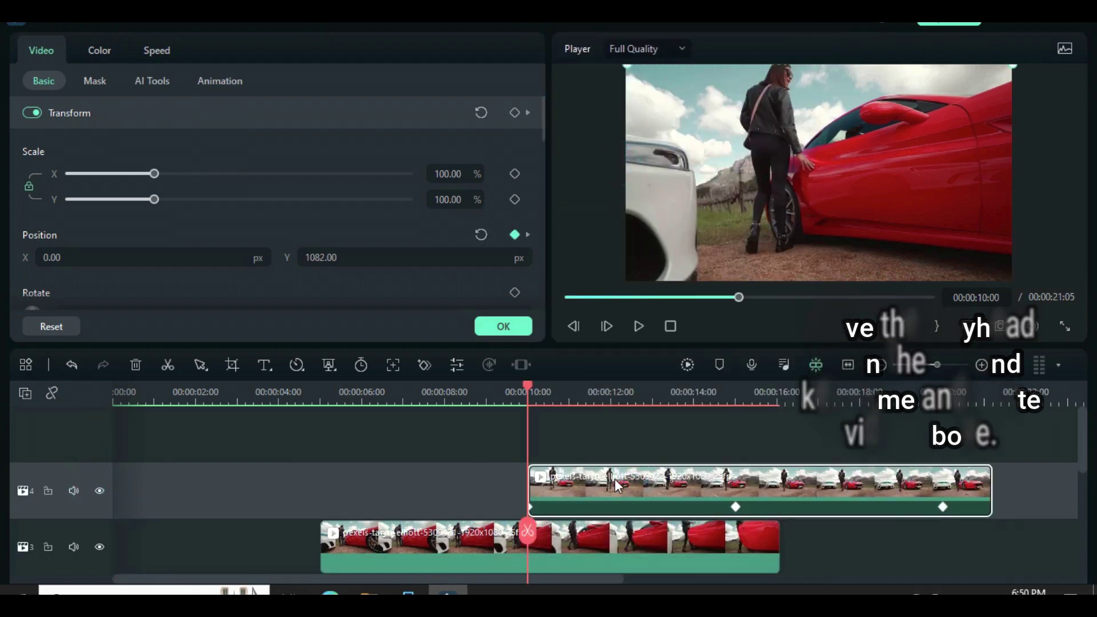
{"action": "left_click", "coordinate": [510, 328]}
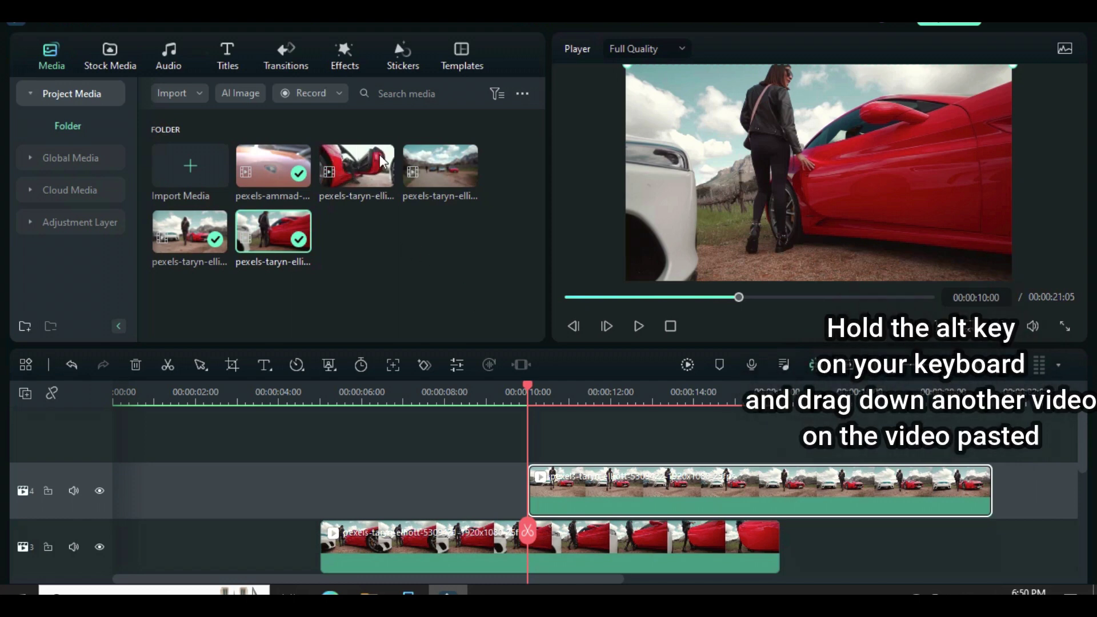
Swap the track-4 clip for the open-car-door footage, keeping its keyframes
{"action": "left_click_drag", "start_coordinate": [359, 161], "coordinate": [612, 502]}
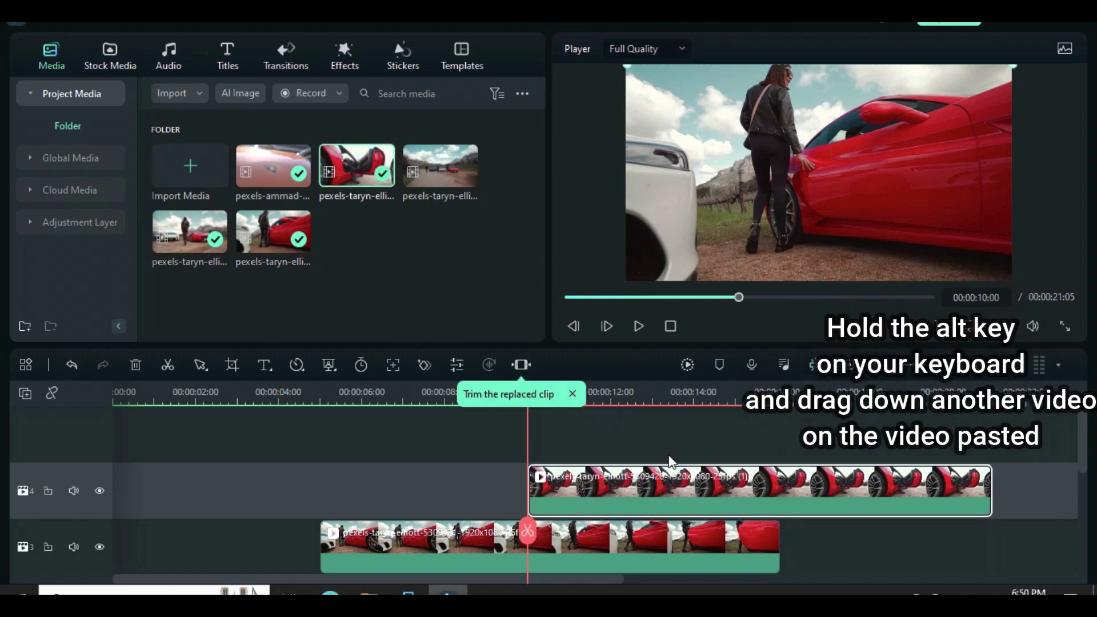
{"action": "double_click", "coordinate": [627, 477]}
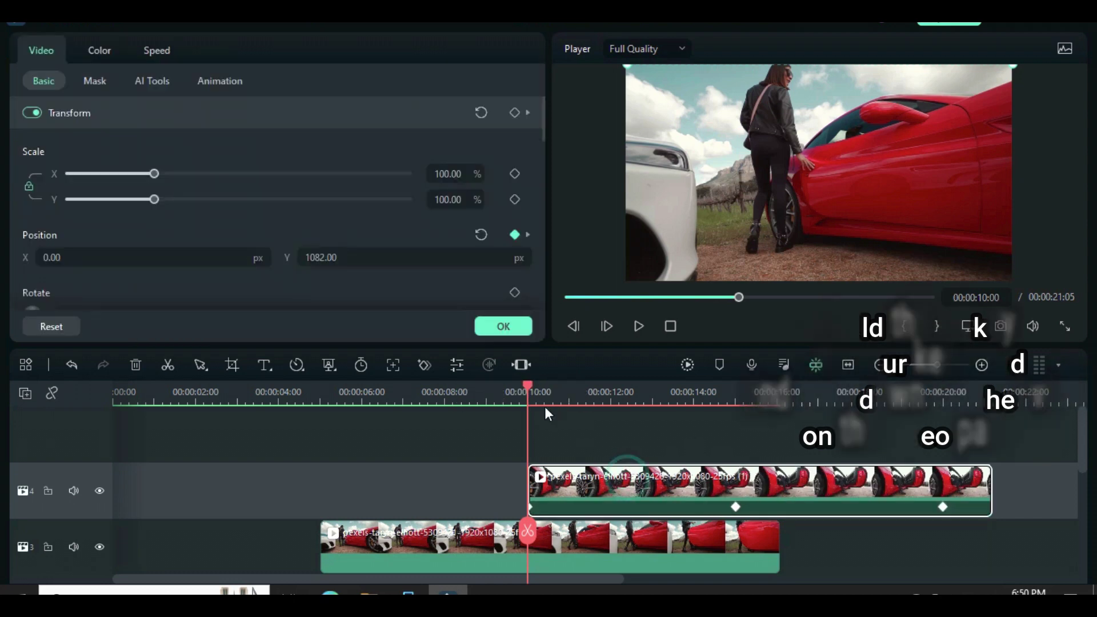
{"action": "left_click_drag", "start_coordinate": [529, 387], "coordinate": [745, 432]}
{"action": "left_click", "coordinate": [736, 508]}
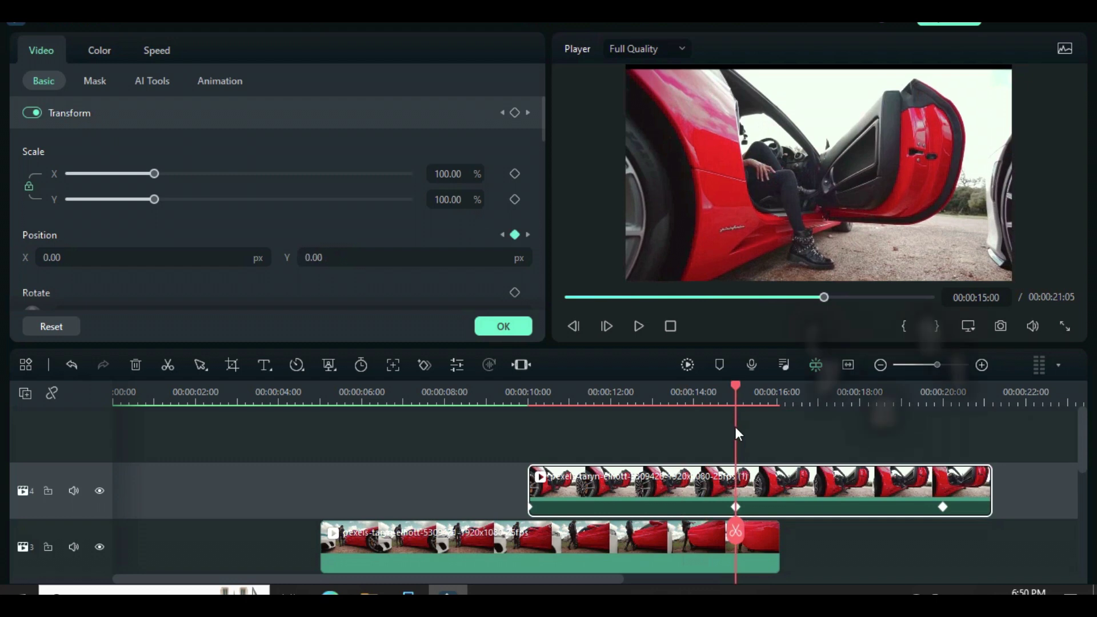
{"action": "left_click", "coordinate": [503, 326]}
Add an empty video track 5 and select it
{"action": "left_click", "coordinate": [25, 394]}
{"action": "left_click", "coordinate": [57, 417]}
{"action": "left_click", "coordinate": [95, 470]}
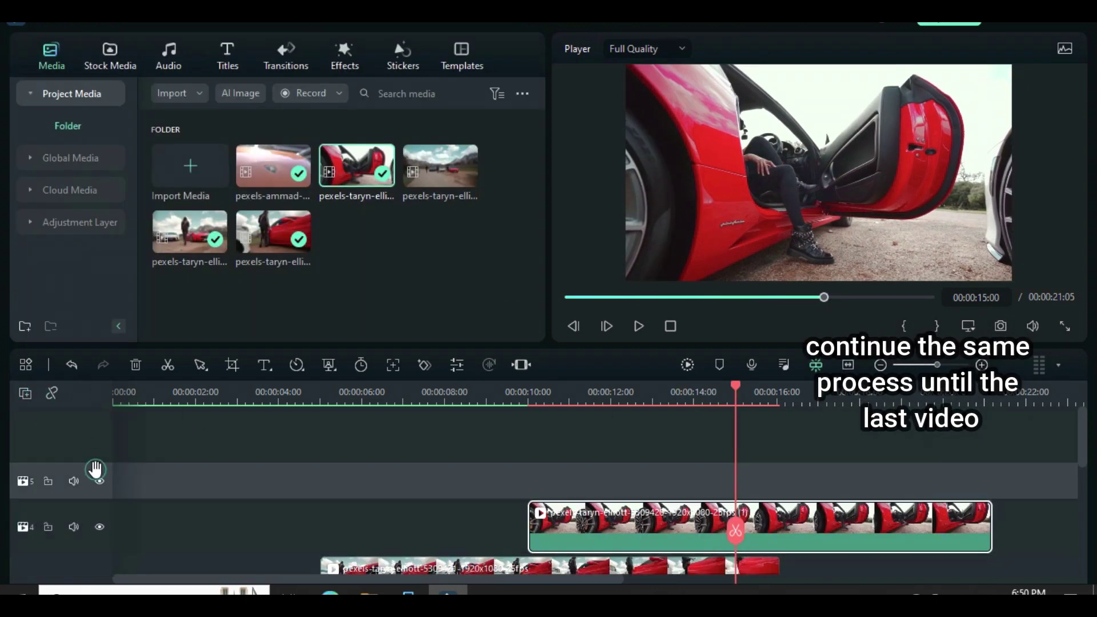
Paste the keyframed clip onto track 5 and replace it with the pexels-taryn-elliott-5309463 footage
{"action": "scroll", "coordinate": [533, 581], "scroll_direction": "right", "scroll_amount": 5}
{"action": "right_click", "coordinate": [547, 466]}
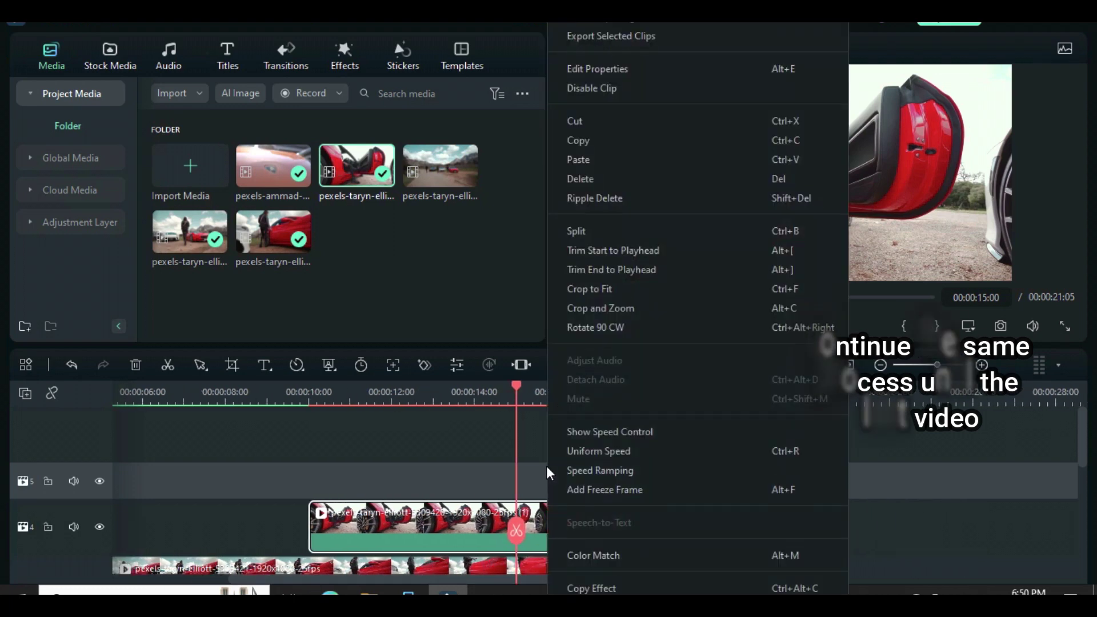
{"action": "left_click", "coordinate": [585, 158]}
{"action": "left_click", "coordinate": [487, 325]}
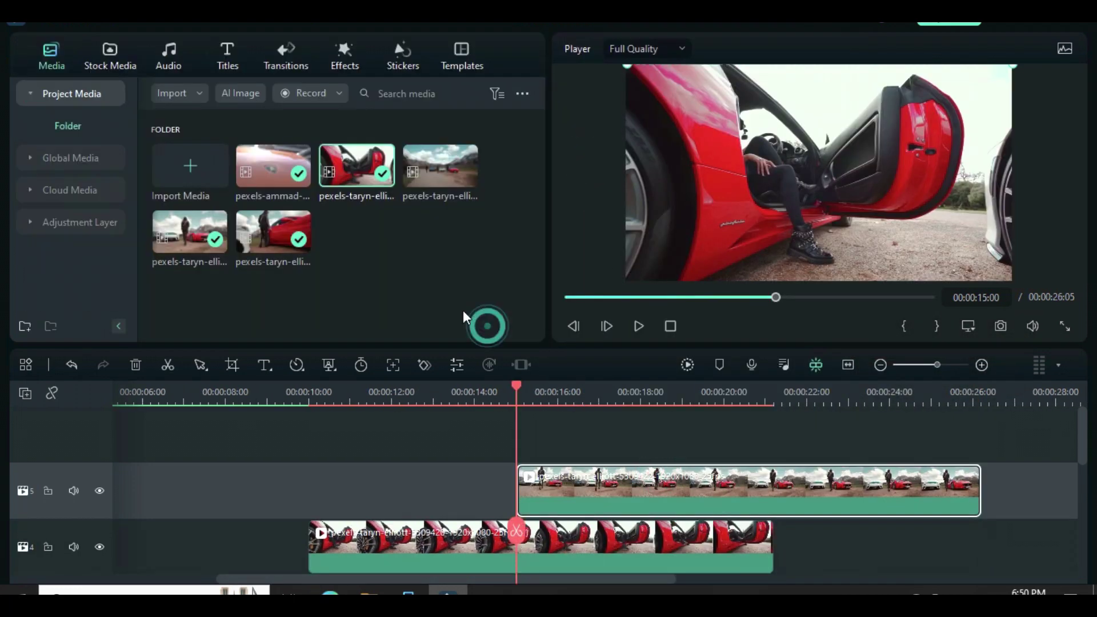
{"action": "left_click_drag", "start_coordinate": [634, 470], "coordinate": [655, 498]}
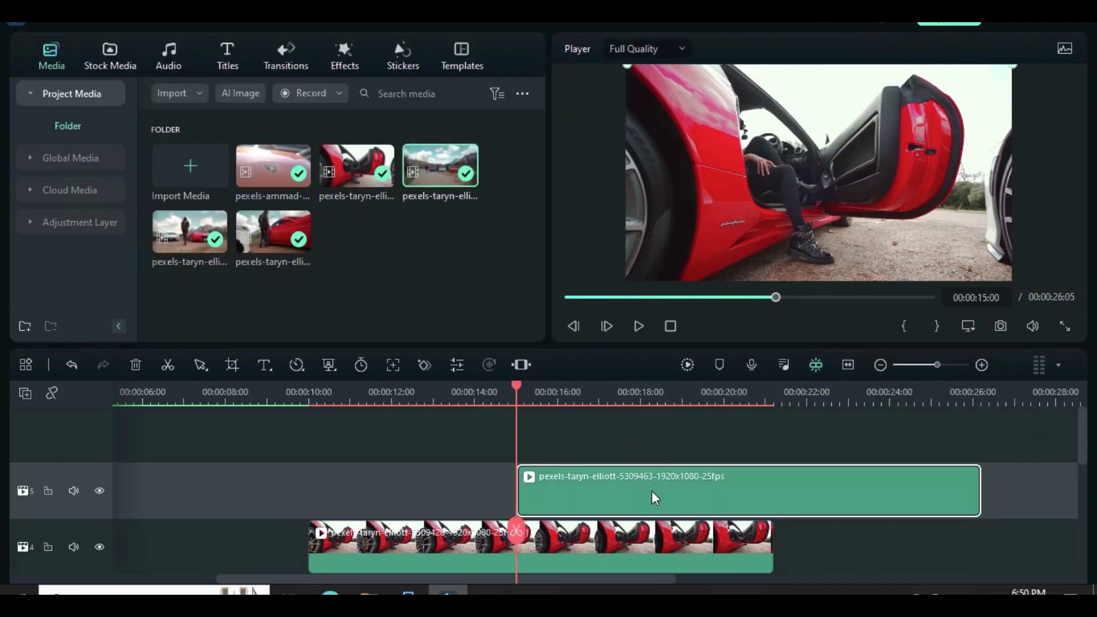
{"action": "double_click", "coordinate": [694, 476]}
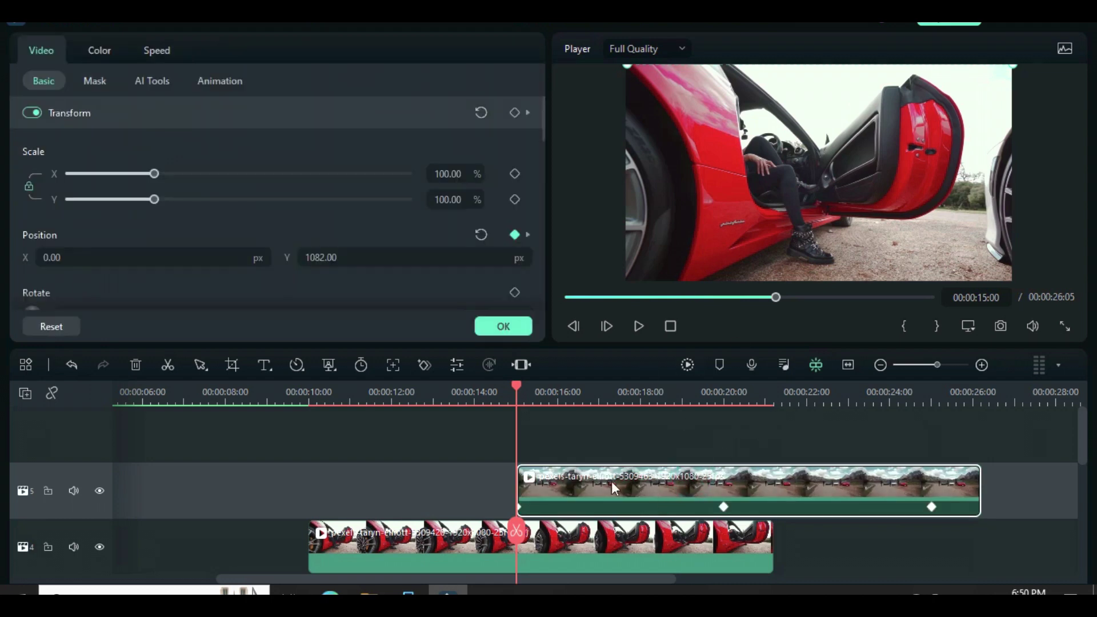
Render a preview of the sequence for smooth playback and return to the start
{"action": "scroll", "coordinate": [592, 480], "scroll_direction": "down", "scroll_amount": 2}
{"action": "left_click_drag", "start_coordinate": [511, 578], "coordinate": [408, 577]}
{"action": "scroll", "coordinate": [806, 498], "scroll_direction": "up", "scroll_amount": 2}
{"action": "left_click_drag", "start_coordinate": [563, 578], "coordinate": [609, 578]}
{"action": "left_click", "coordinate": [683, 368]}
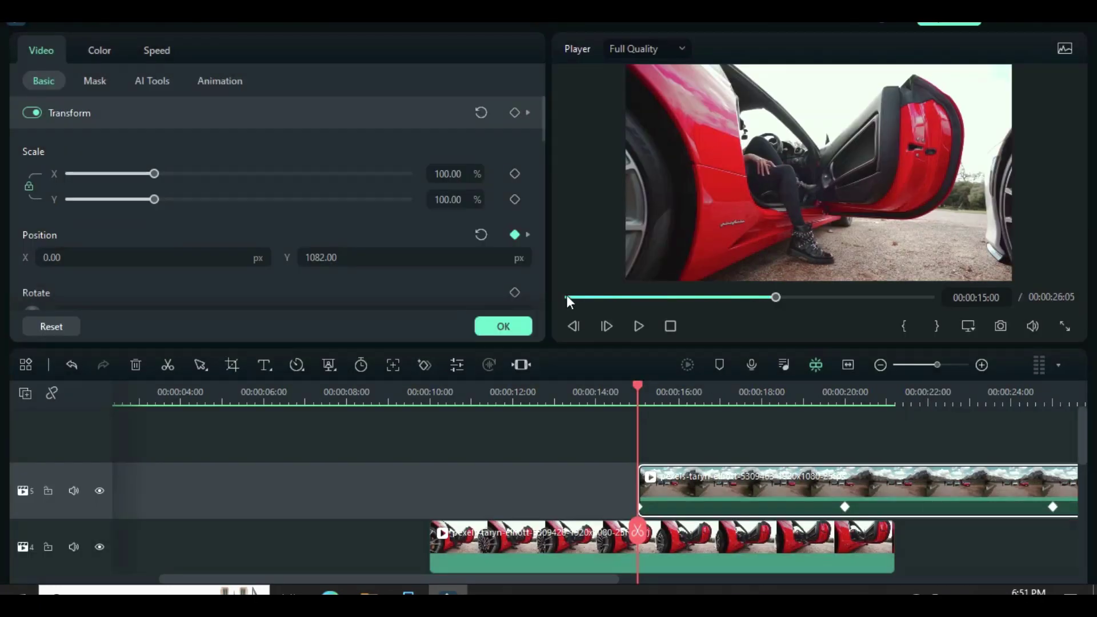
{"action": "left_click", "coordinate": [568, 298]}
Set all track heights to Small
{"action": "scroll", "coordinate": [63, 492], "scroll_direction": "down", "scroll_amount": 1}
{"action": "left_click", "coordinate": [24, 393]}
{"action": "mouse_move", "coordinate": [117, 524]}
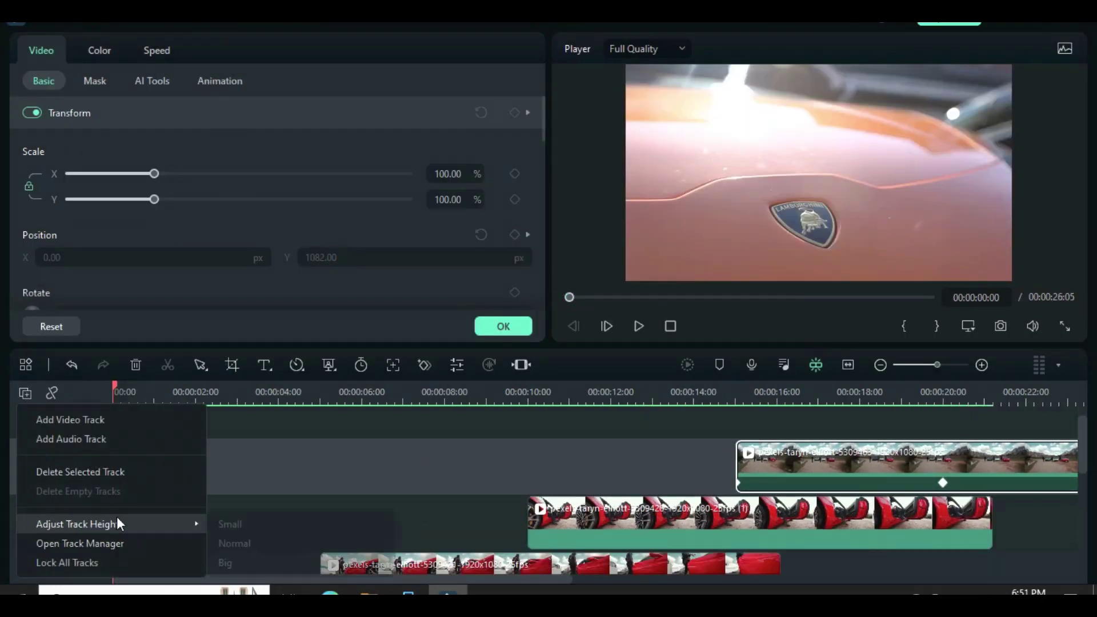
{"action": "left_click", "coordinate": [226, 524]}
{"action": "scroll", "coordinate": [873, 396], "scroll_direction": "down", "scroll_amount": 2}
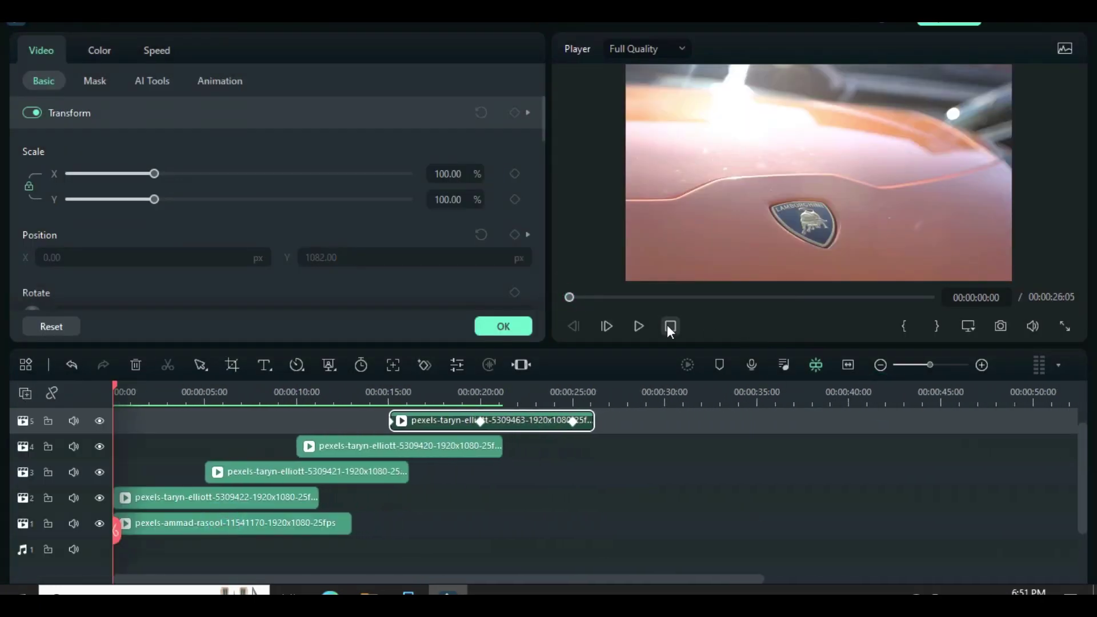
Play the five-clip stack, then stop at 00:00:20:01 on track 5's second keyframe
{"action": "left_click", "coordinate": [638, 326]}
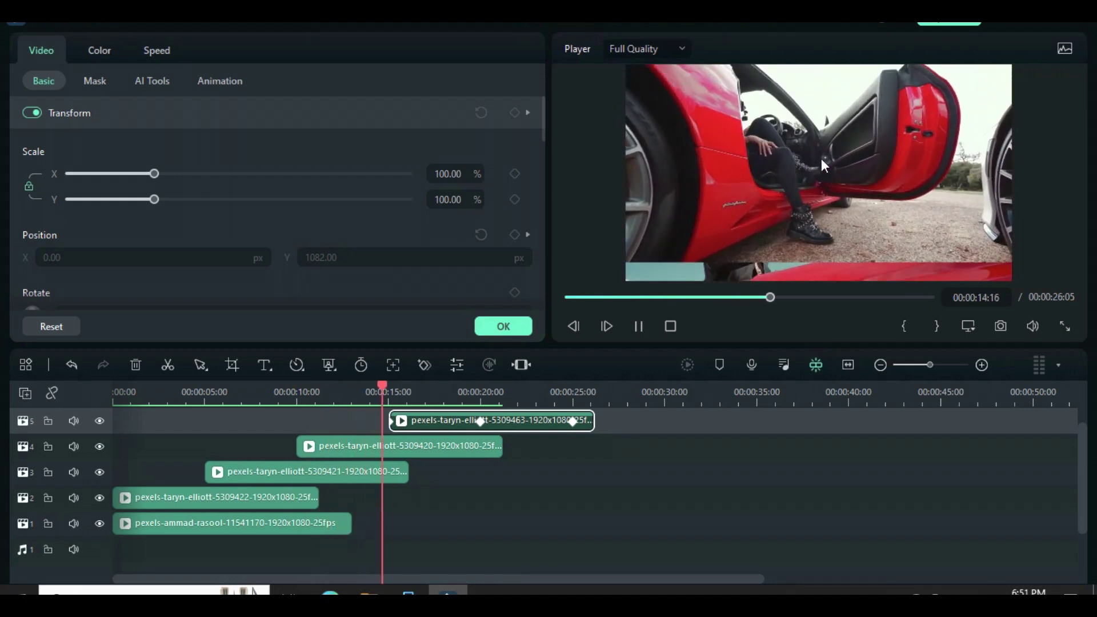
{"action": "scroll", "coordinate": [643, 456], "scroll_direction": "up", "scroll_amount": 1}
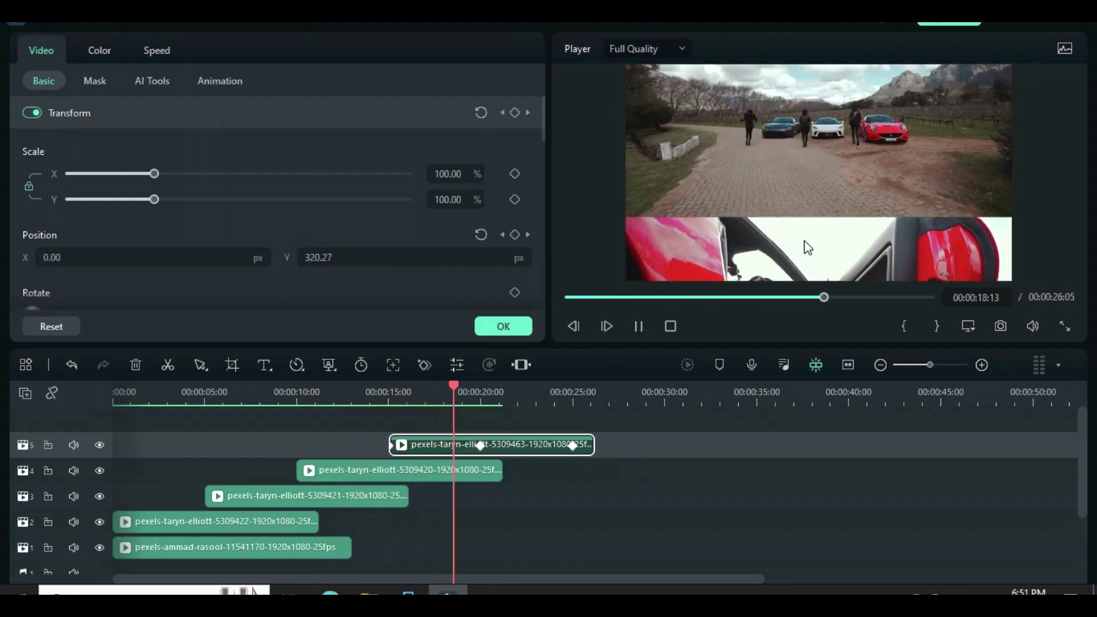
{"action": "left_click", "coordinate": [640, 326]}
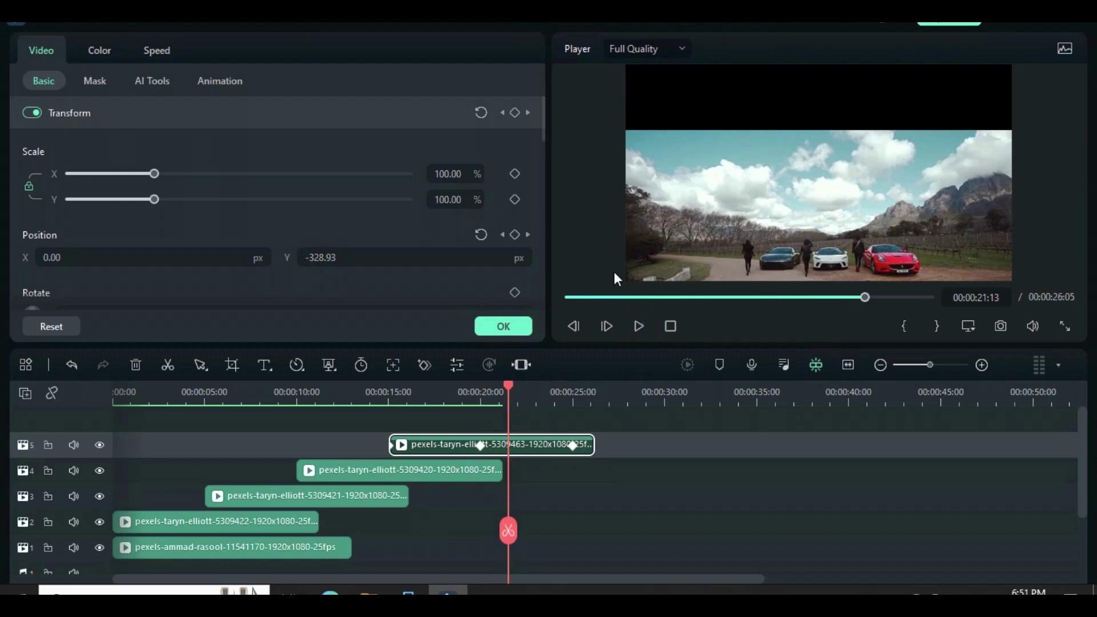
{"action": "left_click_drag", "start_coordinate": [506, 382], "coordinate": [483, 378]}
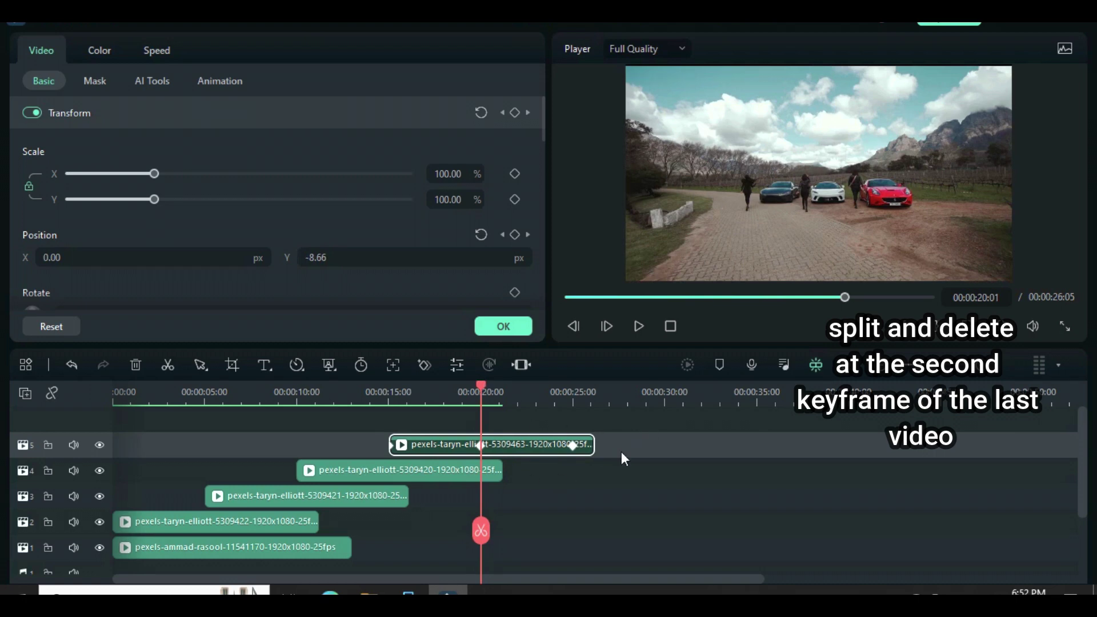
Split the track 4 and 5 clips at 20:01, delete their tails, and return to the start
{"action": "left_click", "coordinate": [497, 413]}
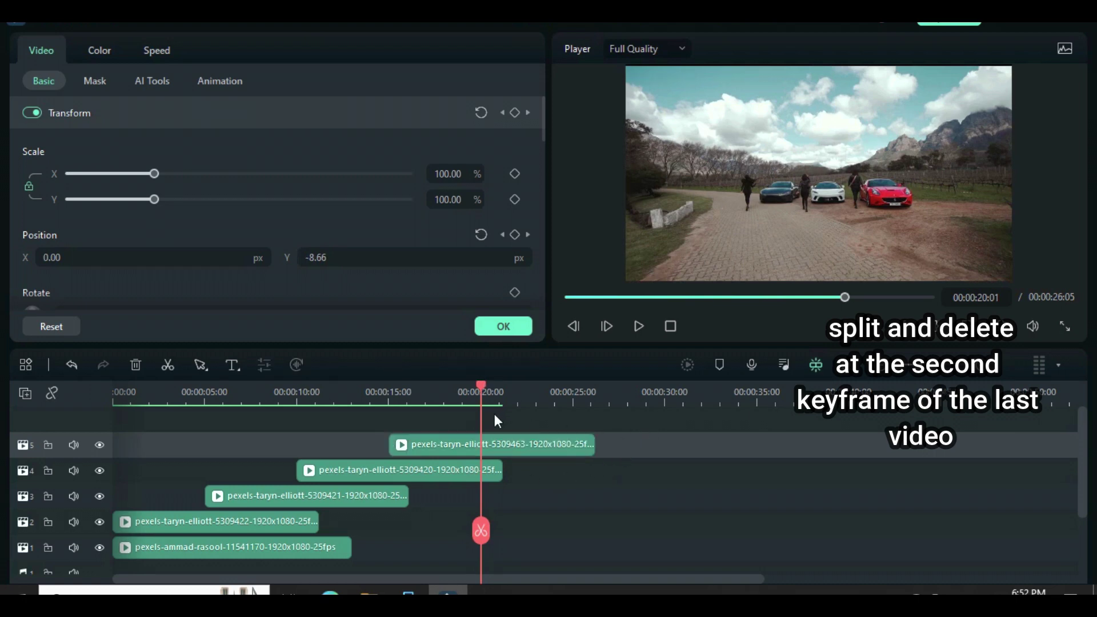
{"action": "left_click", "coordinate": [171, 365]}
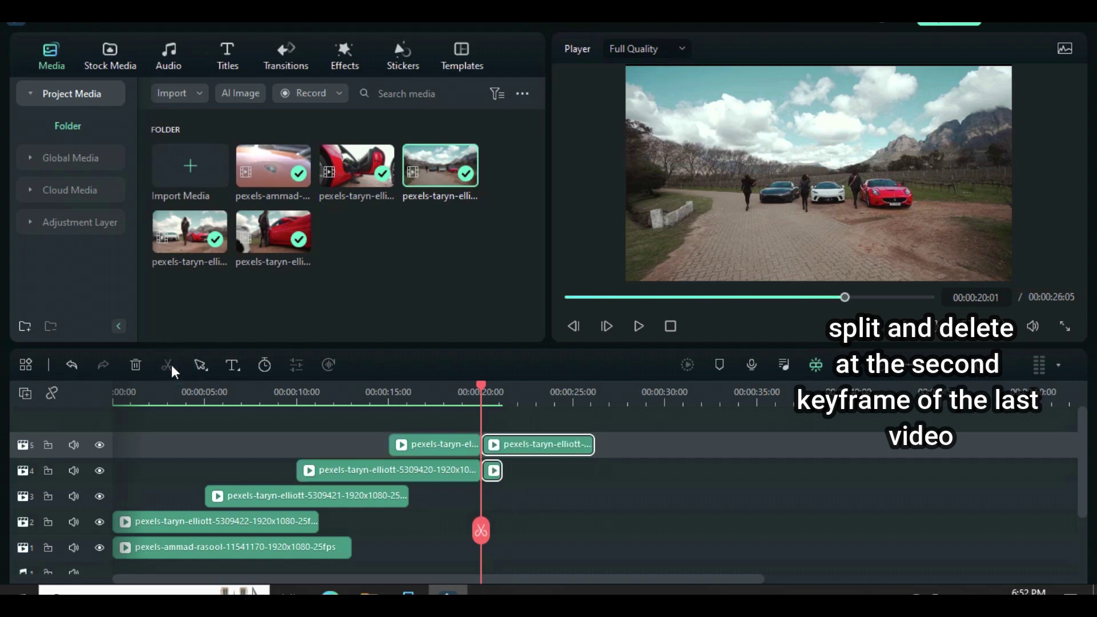
{"action": "left_click", "coordinate": [135, 366]}
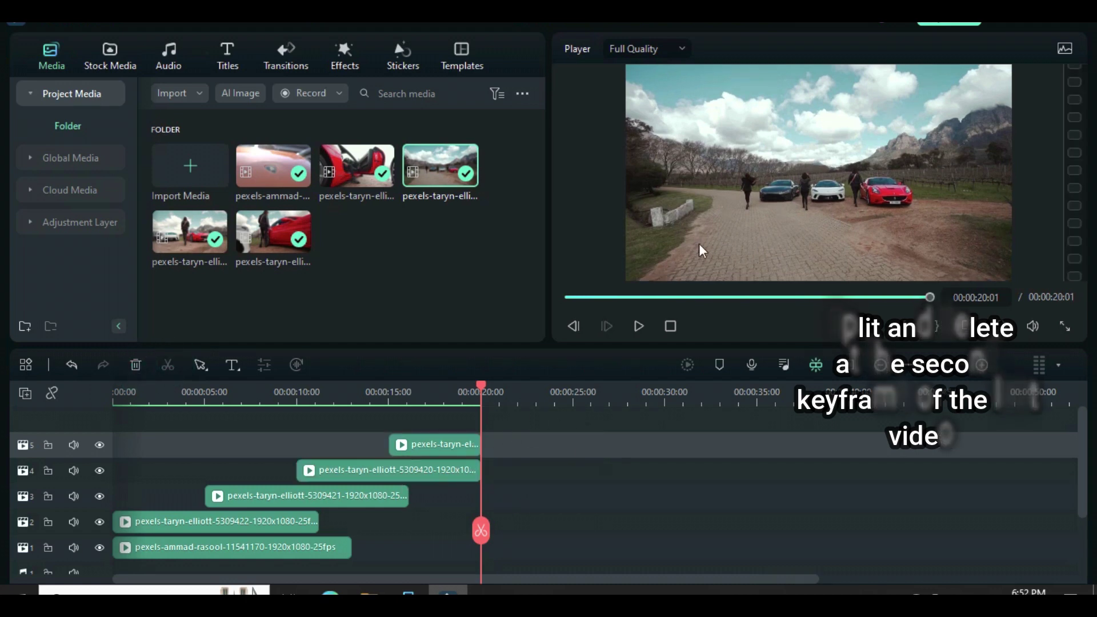
{"action": "left_click", "coordinate": [569, 297]}
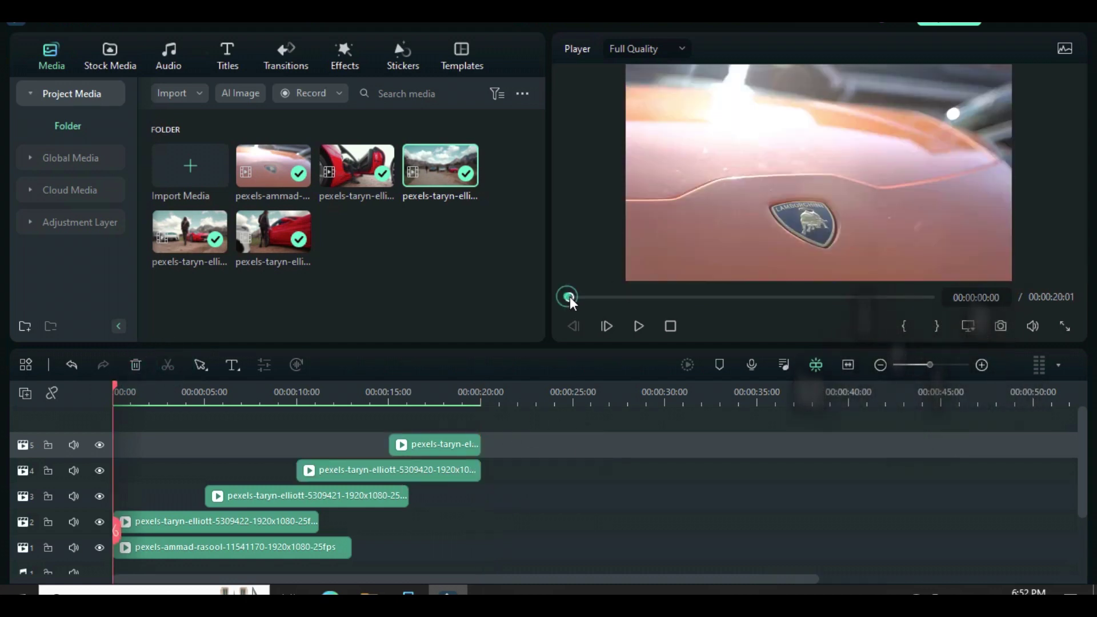
Play the trimmed 20:01 video from the start
{"action": "left_click", "coordinate": [639, 326]}
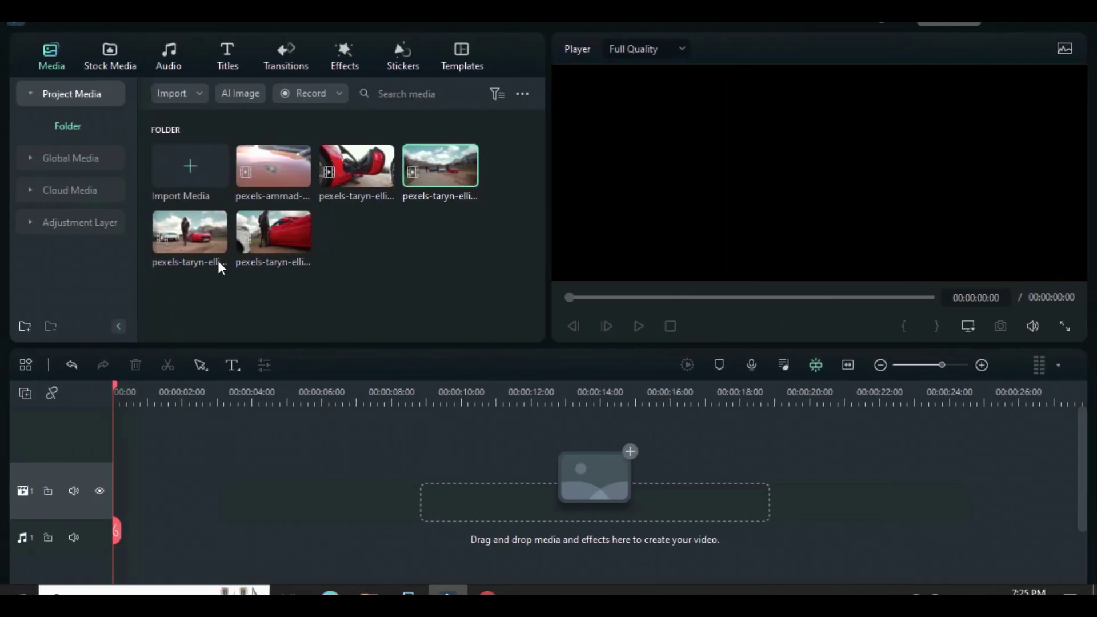
Place the Lamborghini clip on track 1 and add a Position keyframe at its start, X and Y 0
{"action": "left_click_drag", "start_coordinate": [119, 493], "coordinate": [120, 492]}
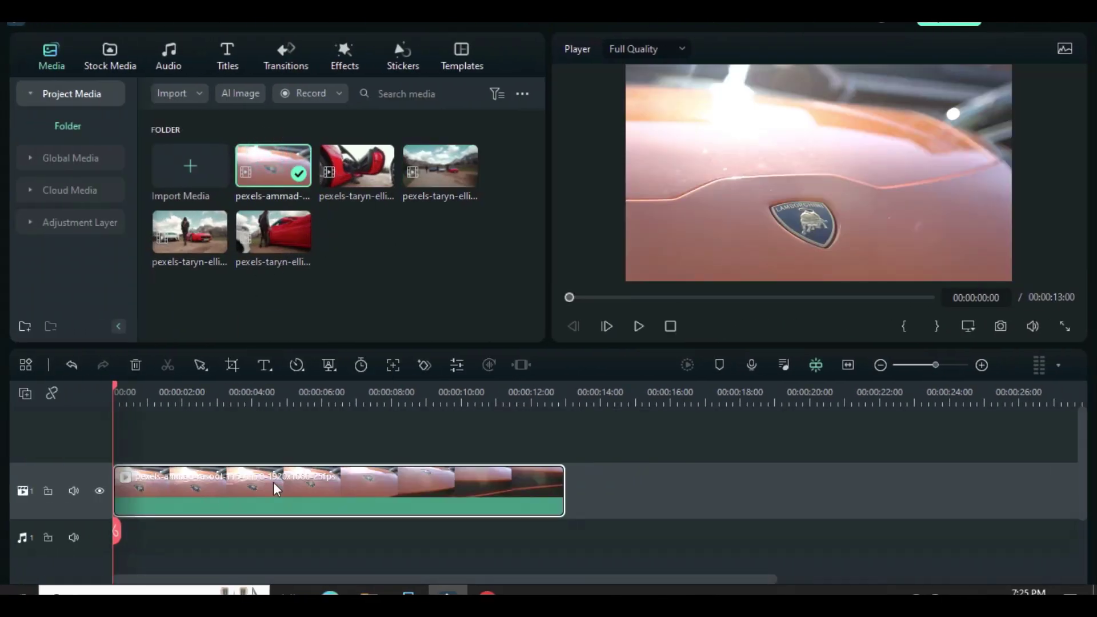
{"action": "double_click", "coordinate": [268, 487]}
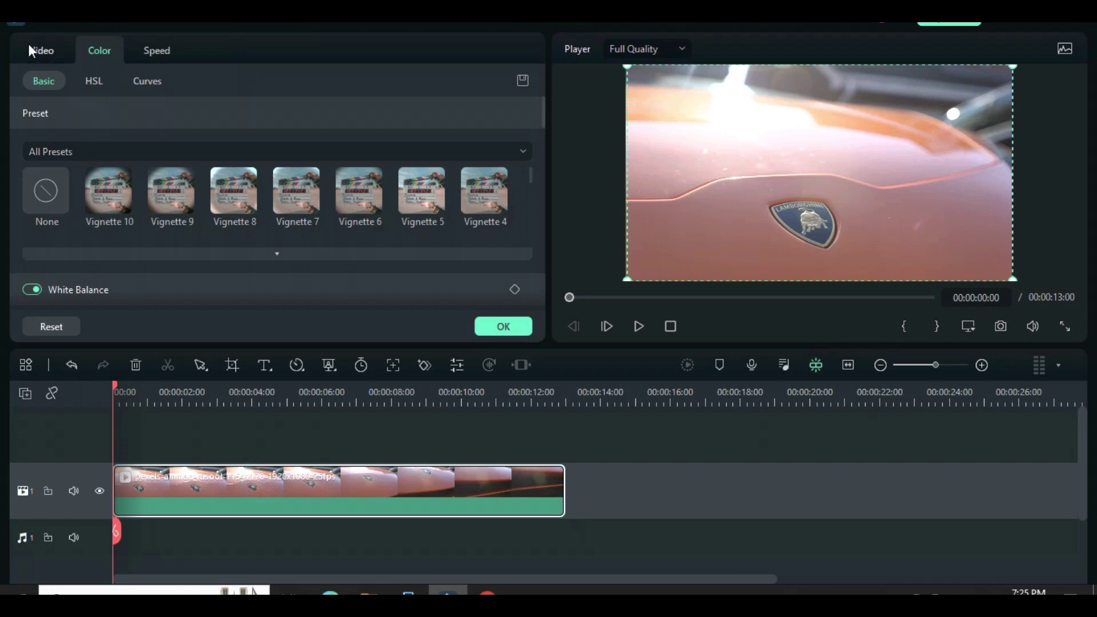
{"action": "left_click", "coordinate": [40, 50]}
{"action": "left_click", "coordinate": [515, 235]}
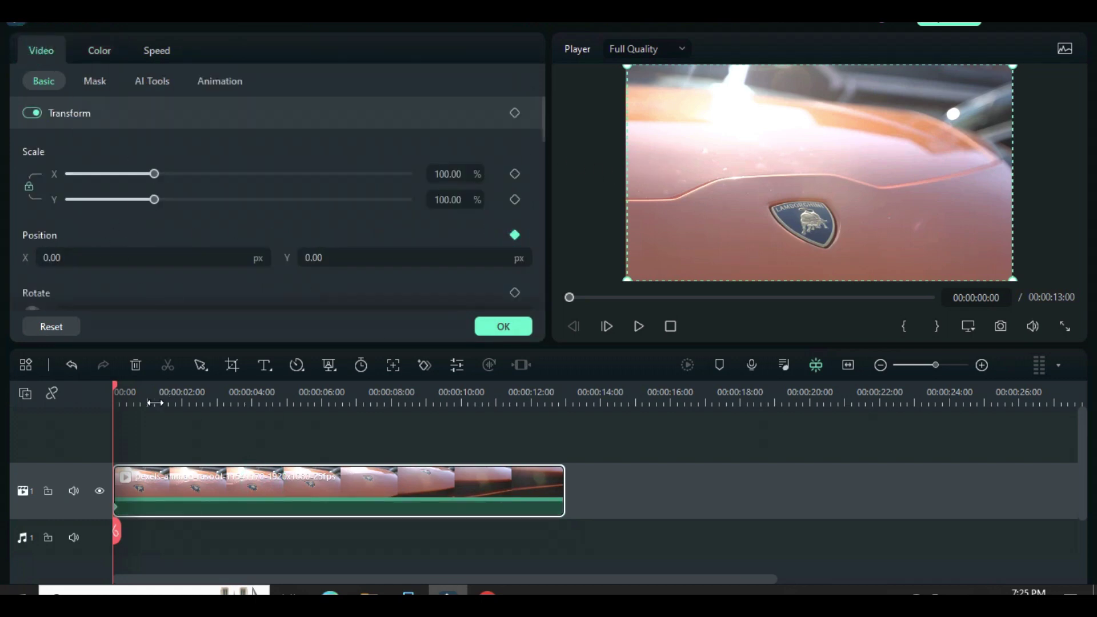
Add a second Position keyframe at 00:00:05:00 with X set to -1922
{"action": "left_click_drag", "start_coordinate": [114, 385], "coordinate": [288, 393]}
{"action": "left_click", "coordinate": [515, 235]}
{"action": "left_click", "coordinate": [115, 257]}
{"action": "double_click", "coordinate": [73, 257]}
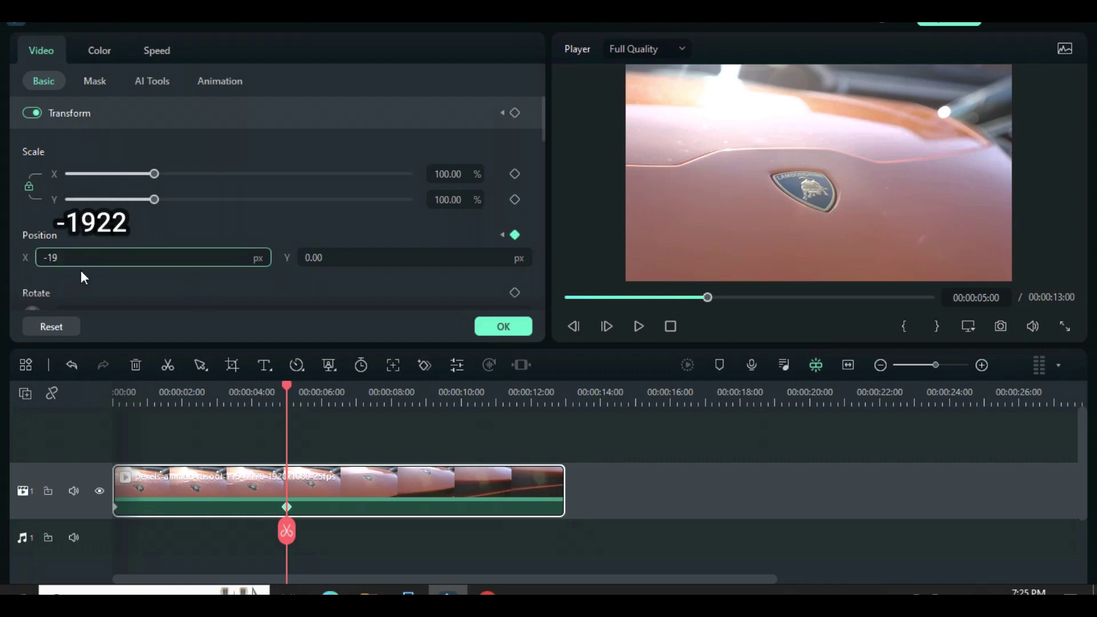
{"action": "key", "text": "Return"}
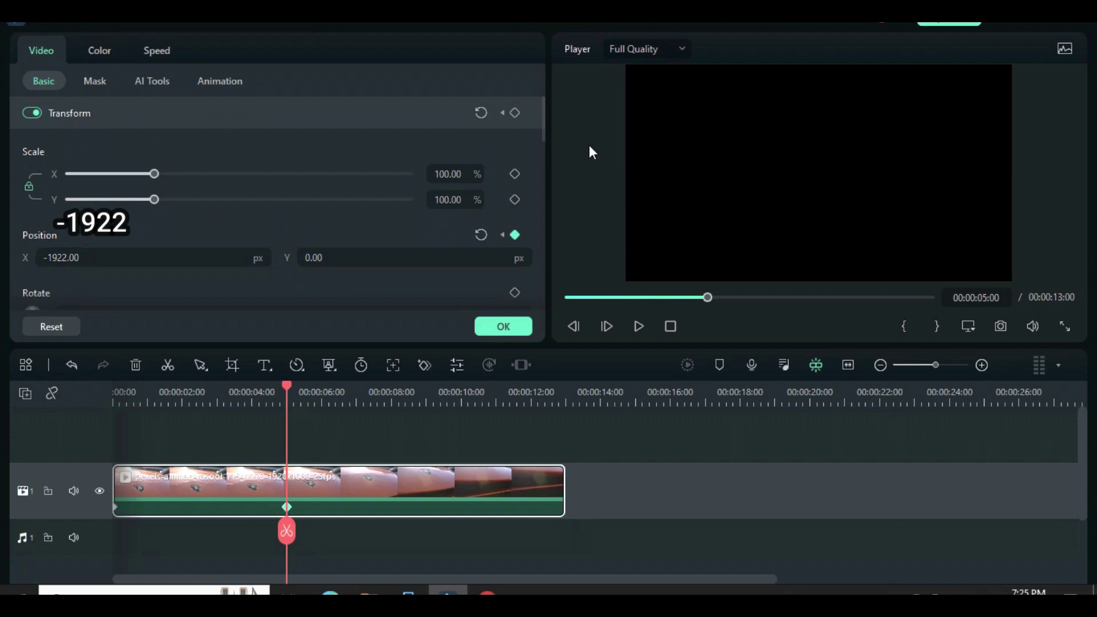
Preview the slide-out, confirm the clip settings, and place the woman-and-cars clip on track 2
{"action": "left_click", "coordinate": [567, 296]}
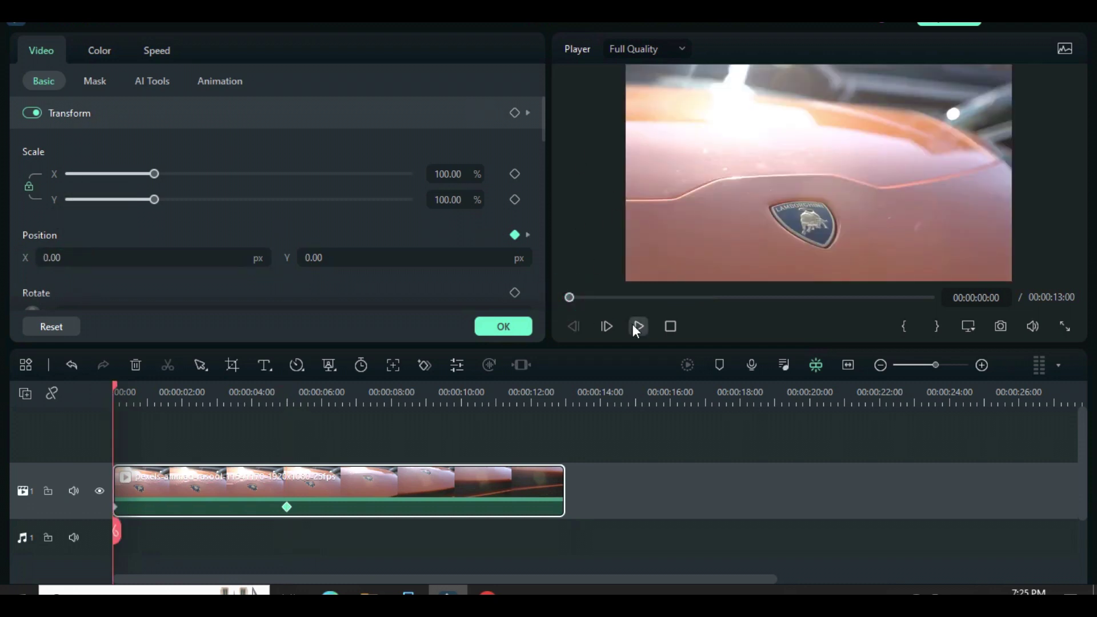
{"action": "left_click", "coordinate": [634, 325]}
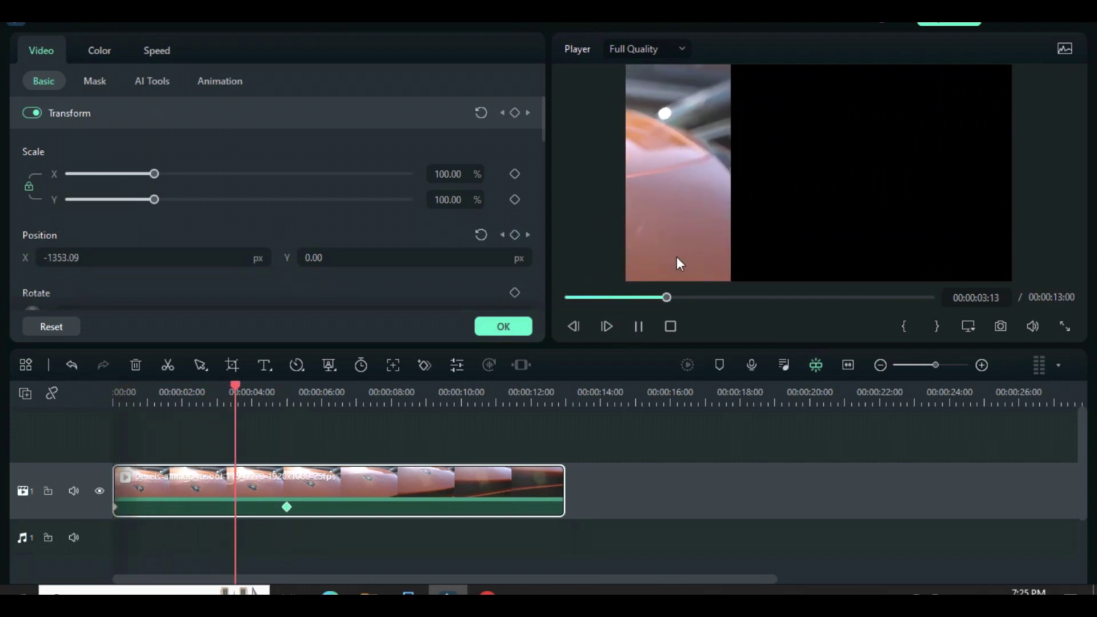
{"action": "left_click", "coordinate": [635, 326]}
{"action": "left_click", "coordinate": [566, 297]}
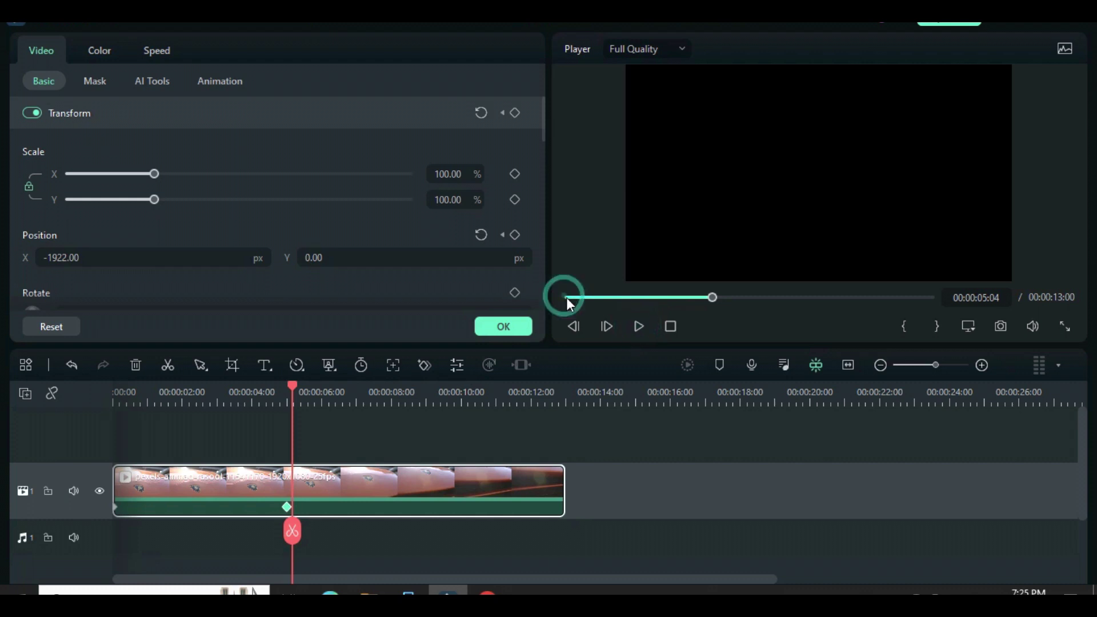
{"action": "left_click", "coordinate": [503, 327]}
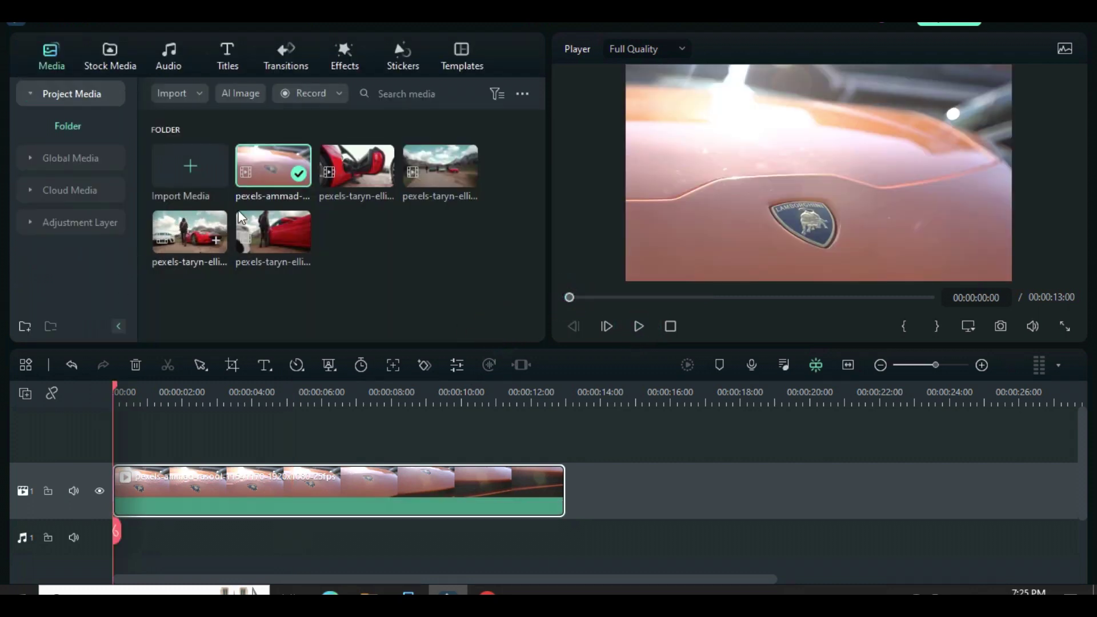
{"action": "left_click_drag", "start_coordinate": [192, 231], "coordinate": [250, 485]}
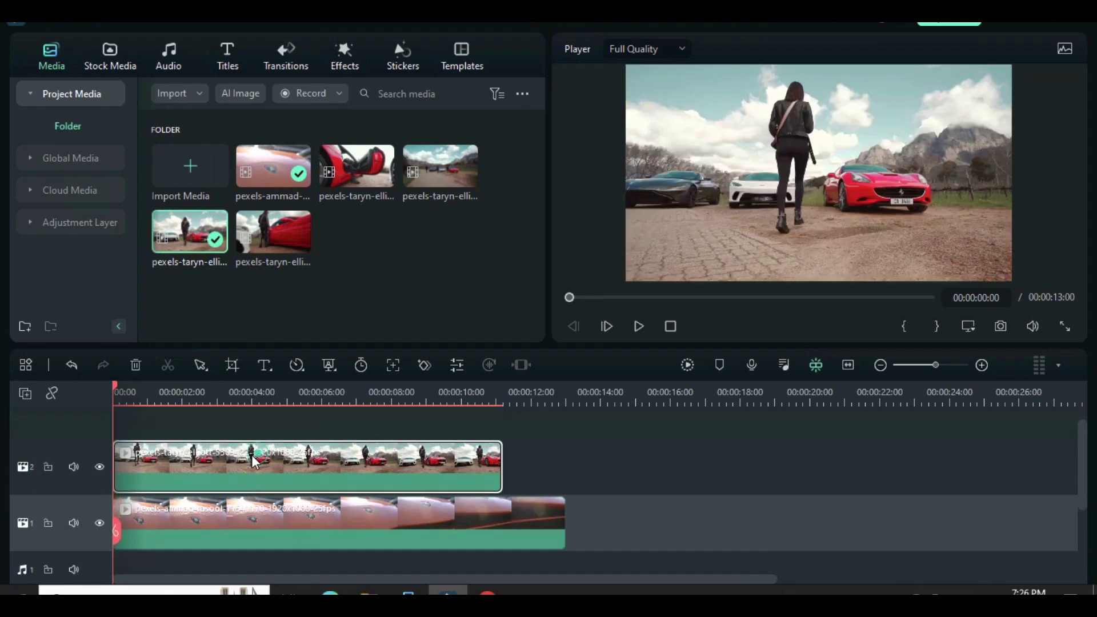
Set a Position keyframe at the track-2 clip's start with X at 1922
{"action": "double_click", "coordinate": [263, 457]}
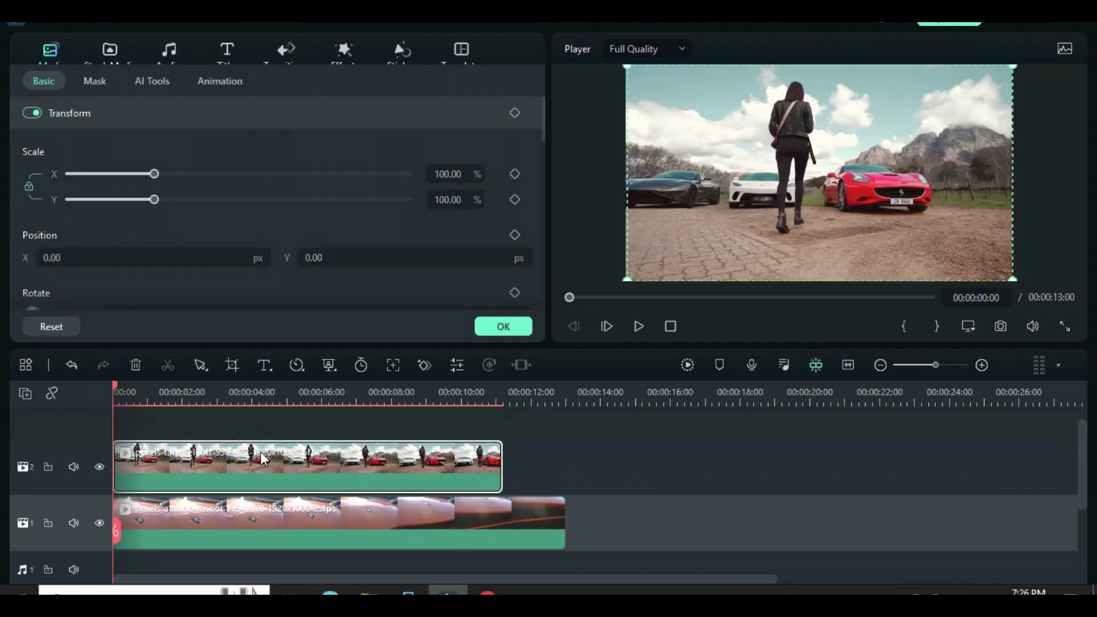
{"action": "left_click", "coordinate": [514, 235]}
{"action": "left_click", "coordinate": [117, 252]}
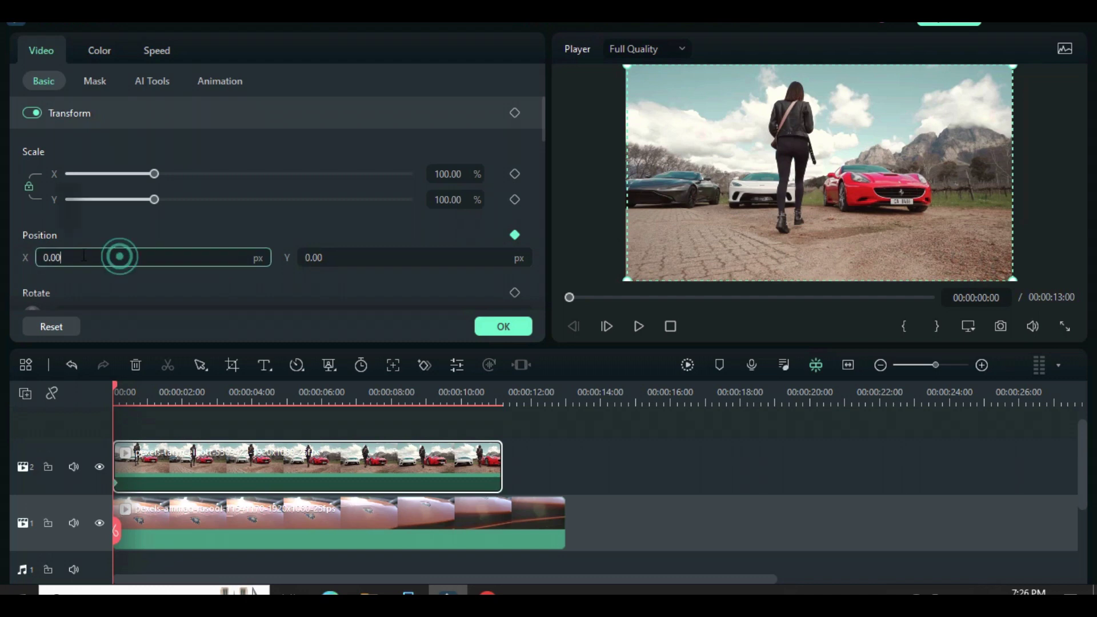
{"action": "type", "text": "1922"}
{"action": "key", "text": "Return"}
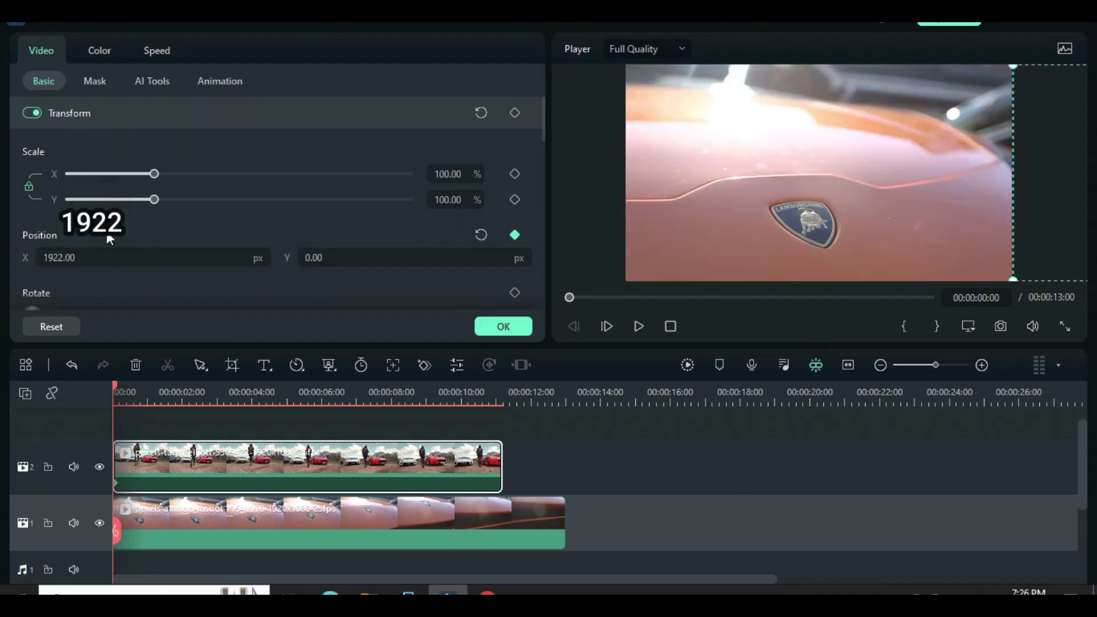
Add a keyframe returning X to 0, then one at ten seconds with X -1922
{"action": "left_click_drag", "start_coordinate": [117, 382], "coordinate": [287, 400]}
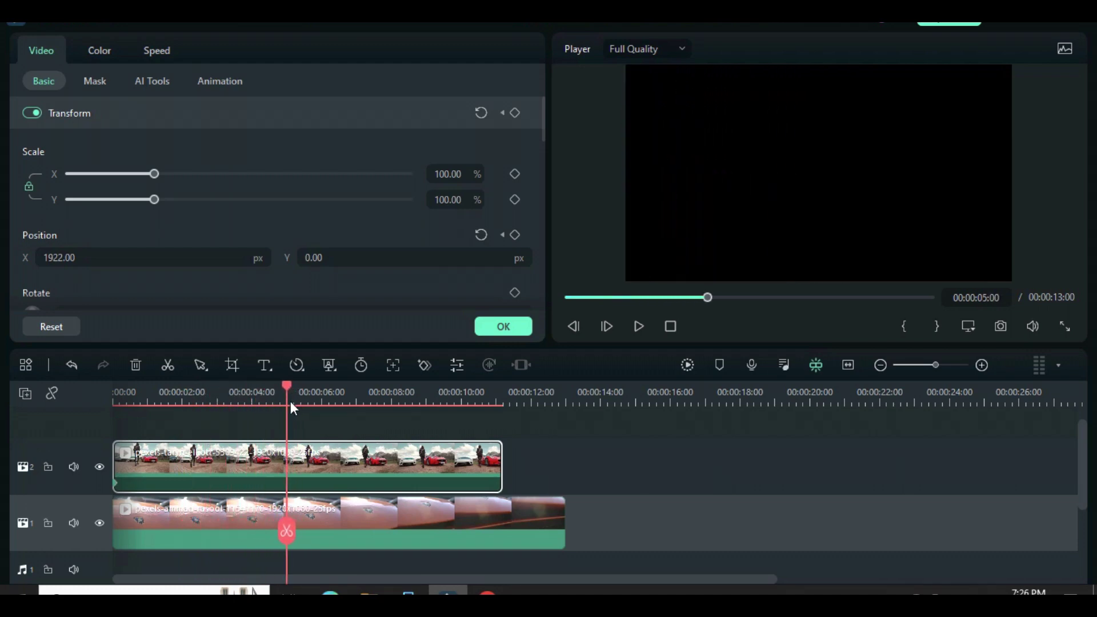
{"action": "left_click", "coordinate": [481, 235]}
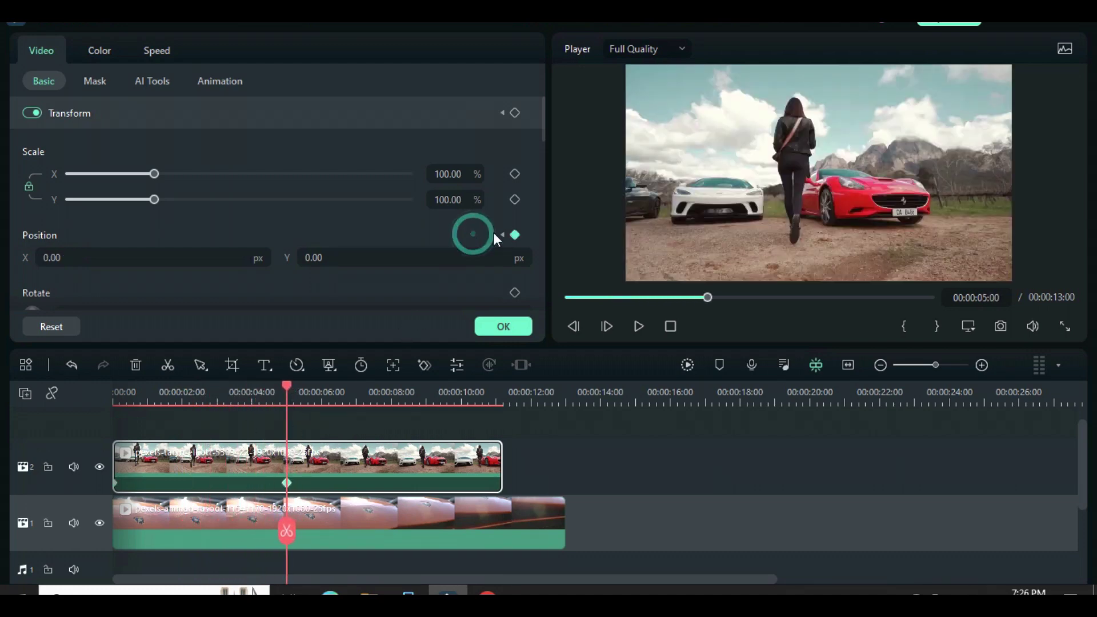
{"action": "left_click_drag", "start_coordinate": [287, 386], "coordinate": [461, 396]}
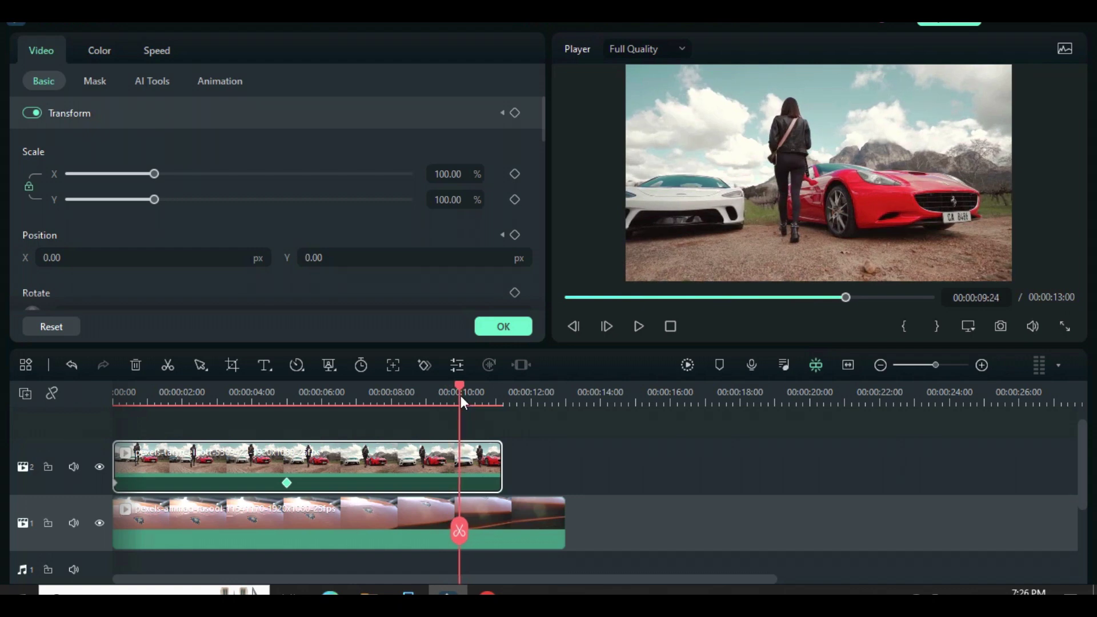
{"action": "left_click", "coordinate": [513, 235]}
{"action": "left_click", "coordinate": [81, 255]}
{"action": "type", "text": "-1922"}
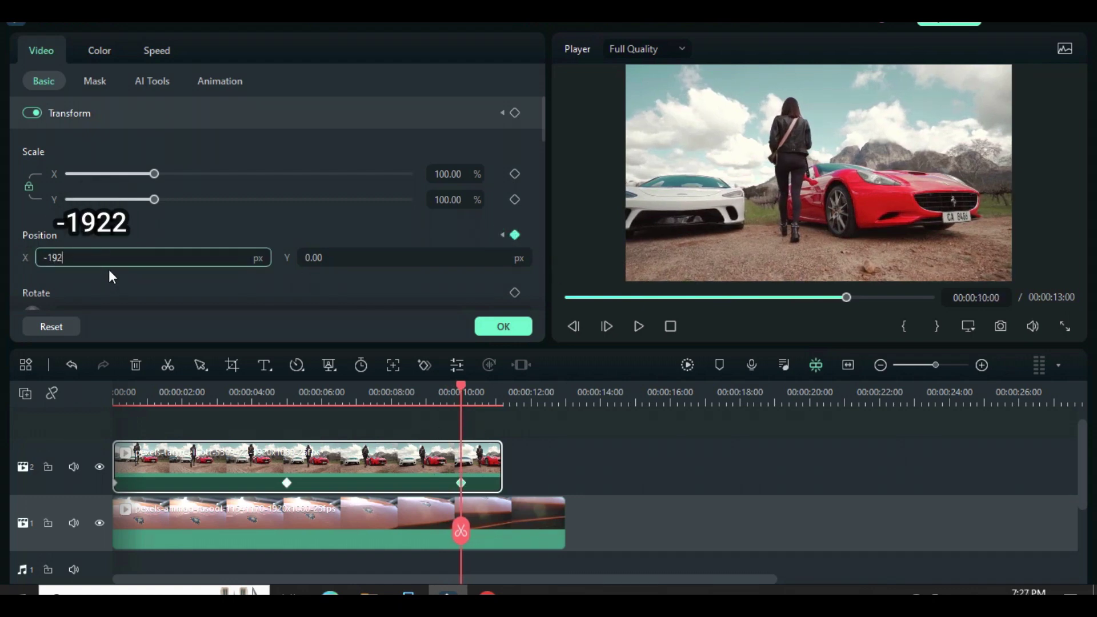
{"action": "left_click", "coordinate": [78, 233]}
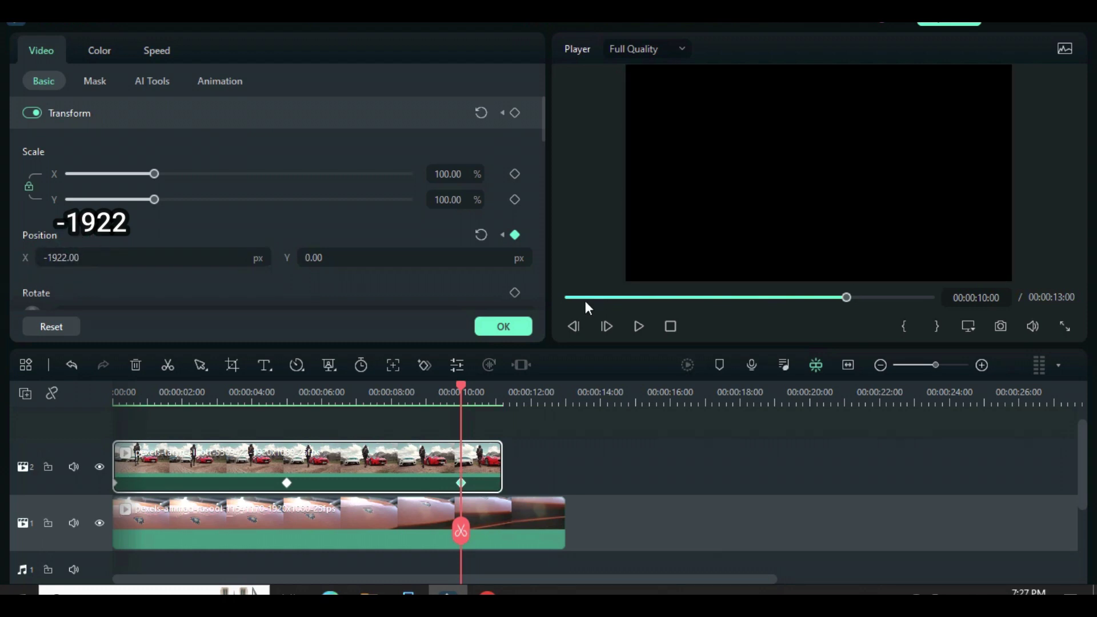
Preview the track-2 slide animation from the start and rewind the playhead
{"action": "left_click", "coordinate": [568, 296]}
{"action": "left_click", "coordinate": [639, 327]}
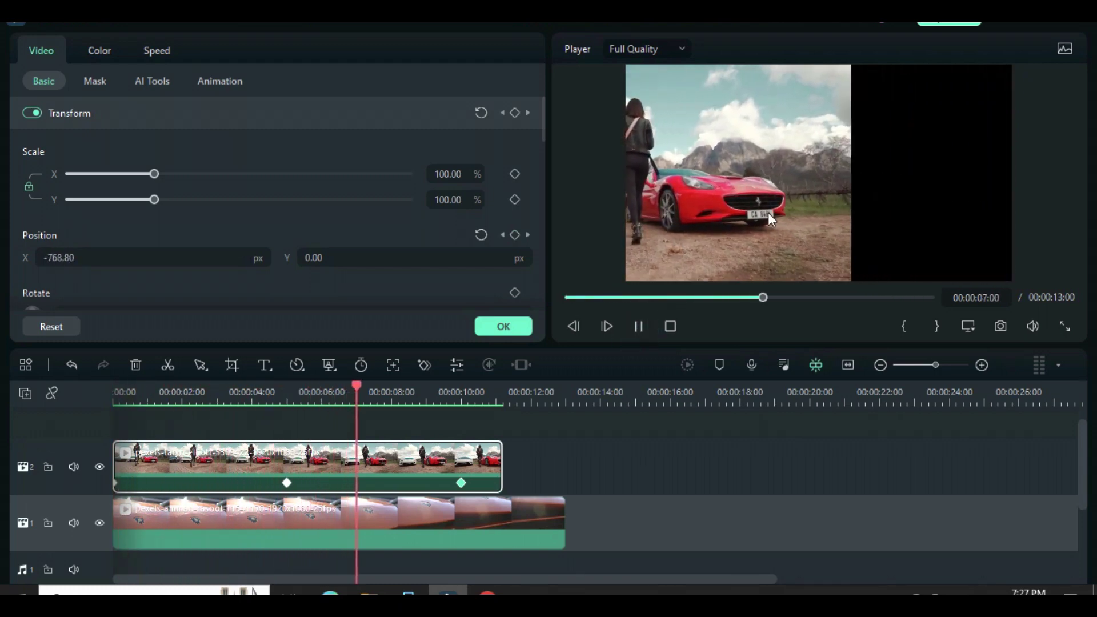
{"action": "left_click", "coordinate": [639, 326]}
{"action": "left_click", "coordinate": [568, 297]}
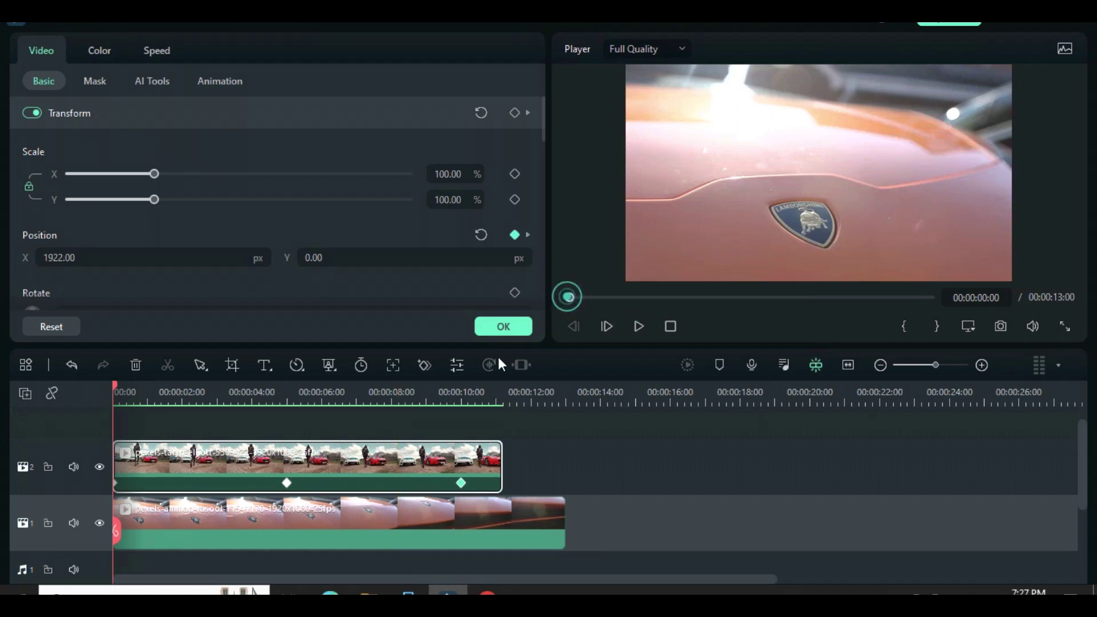
Copy the sliding track-2 clip and paste it onto a new video track 3
{"action": "left_click_drag", "start_coordinate": [112, 389], "coordinate": [286, 394]}
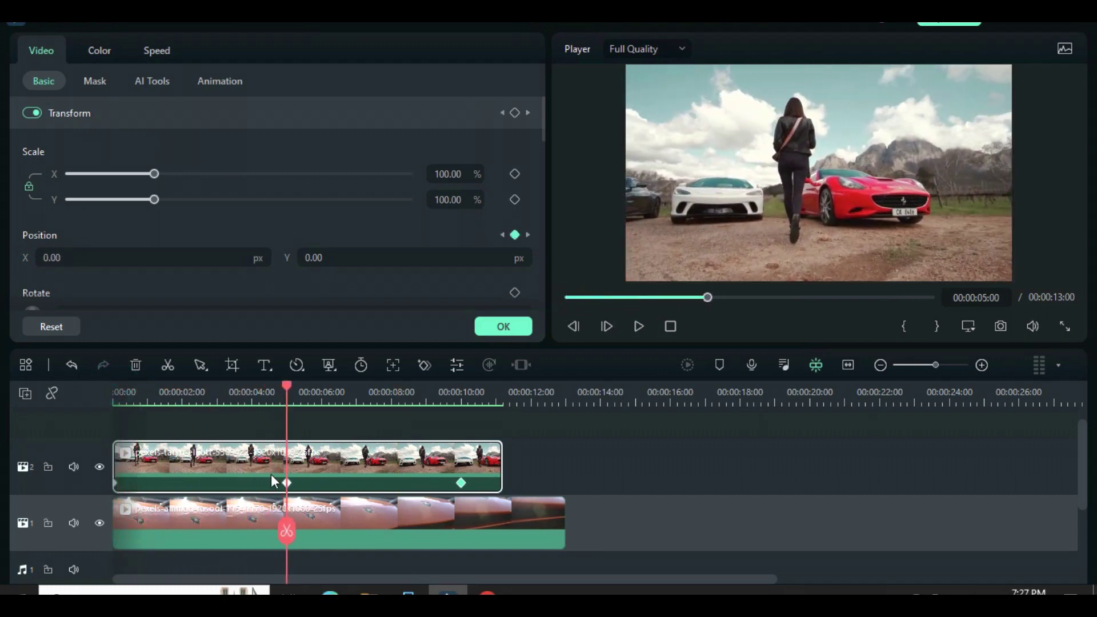
{"action": "right_click", "coordinate": [317, 454]}
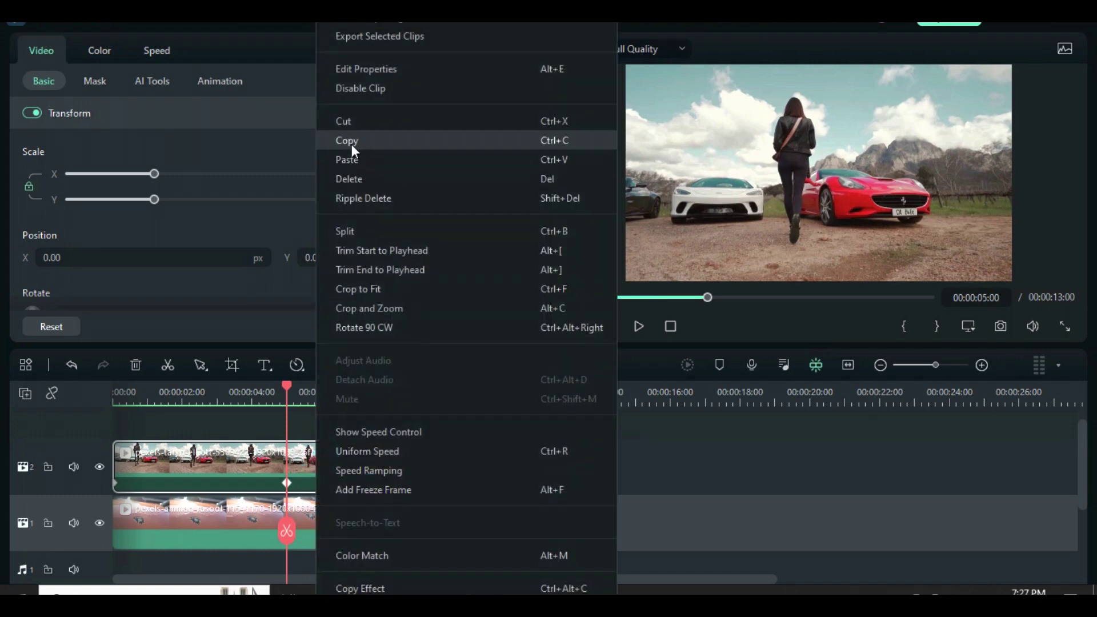
{"action": "left_click", "coordinate": [351, 144]}
{"action": "left_click", "coordinate": [25, 393]}
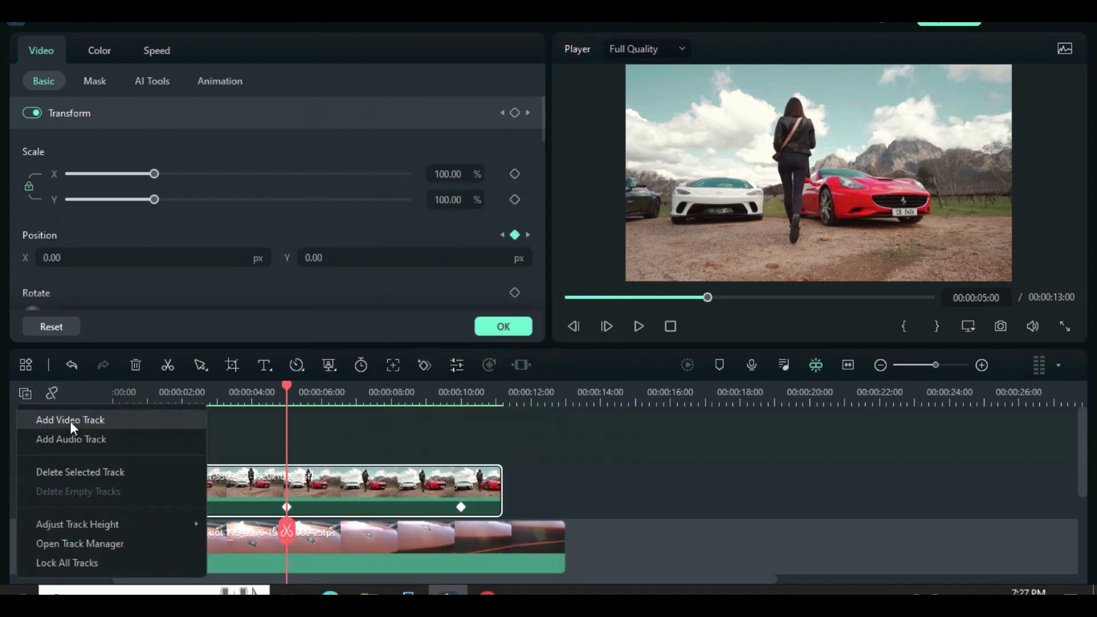
{"action": "left_click", "coordinate": [71, 422]}
{"action": "right_click", "coordinate": [299, 467]}
{"action": "left_click", "coordinate": [352, 152]}
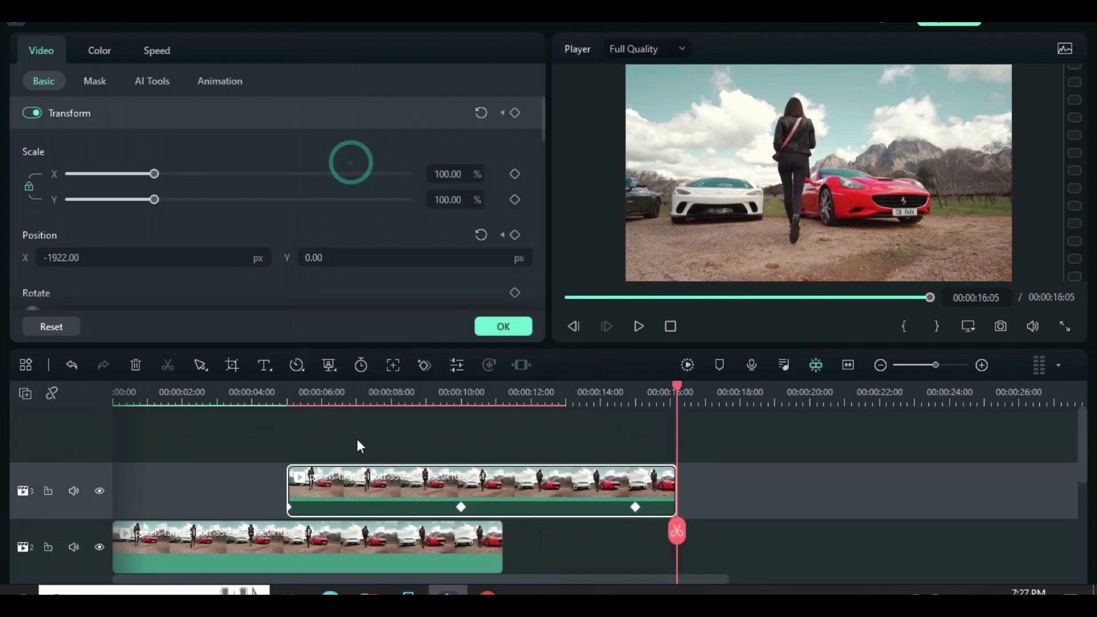
Replace the pasted track-3 clip with the red car footage, keeping its X keyframes
{"action": "left_click", "coordinate": [468, 476]}
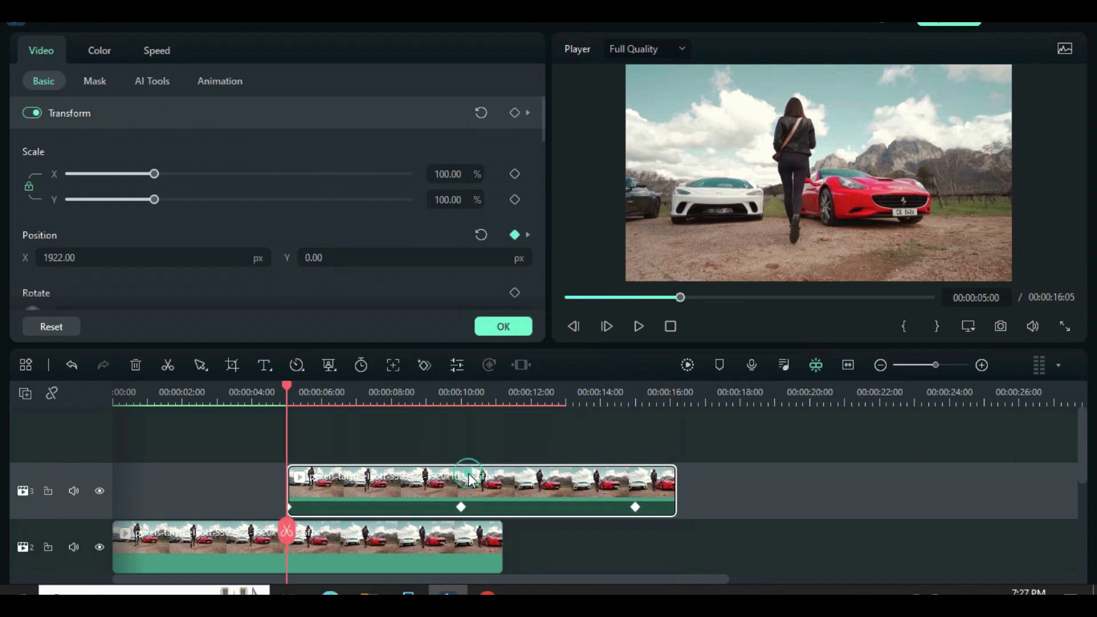
{"action": "left_click", "coordinate": [507, 327]}
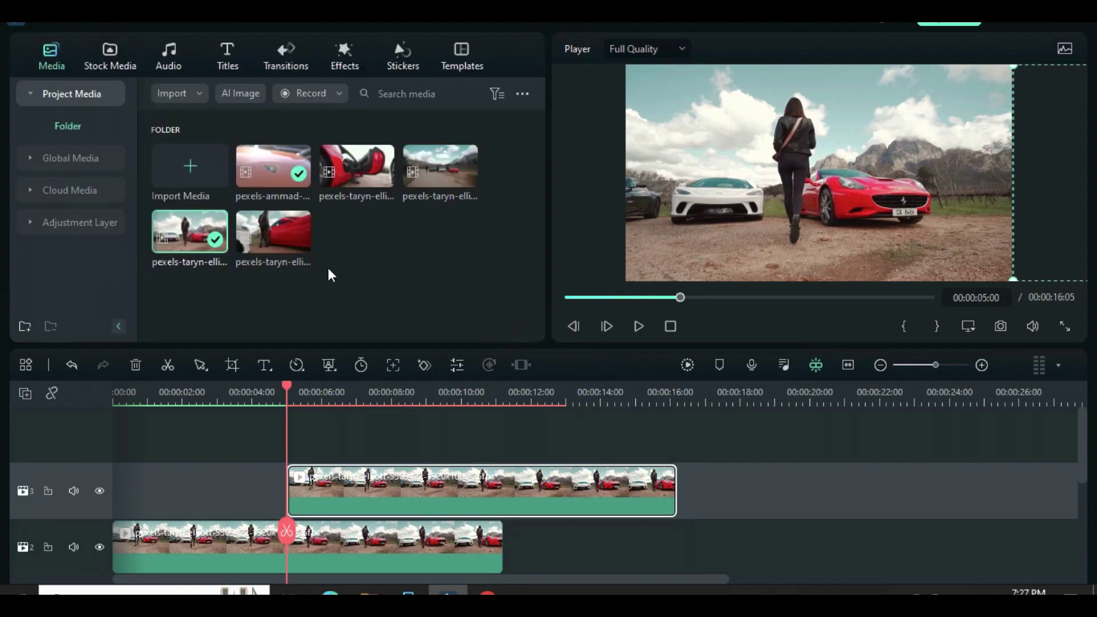
{"action": "left_click_drag", "start_coordinate": [279, 236], "coordinate": [405, 479]}
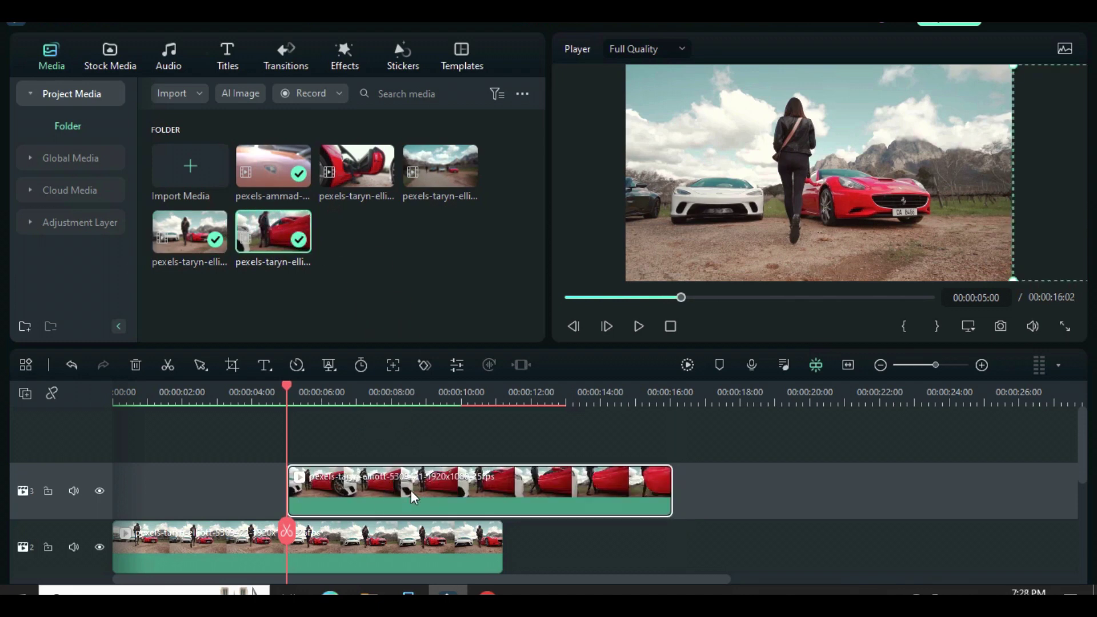
Preview the sequence, review the red-car slide at 00:00:06:18, and add a fourth video track
{"action": "left_click", "coordinate": [565, 298]}
{"action": "key", "text": "space"}
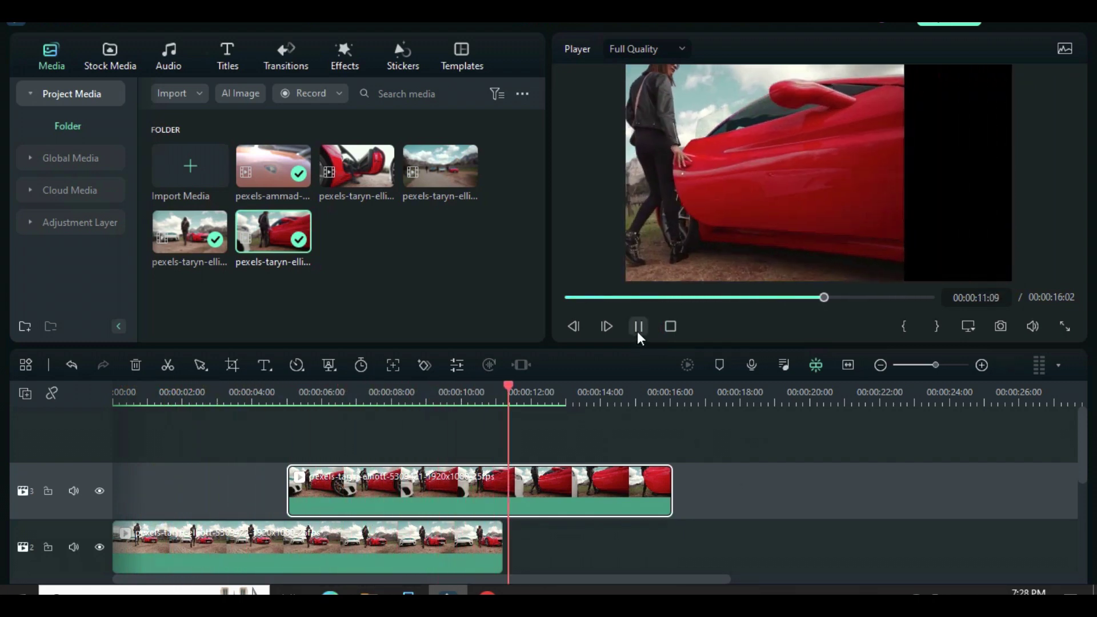
{"action": "left_click", "coordinate": [639, 327]}
{"action": "left_click", "coordinate": [564, 297]}
{"action": "left_click_drag", "start_coordinate": [115, 388], "coordinate": [463, 388]}
{"action": "double_click", "coordinate": [384, 480]}
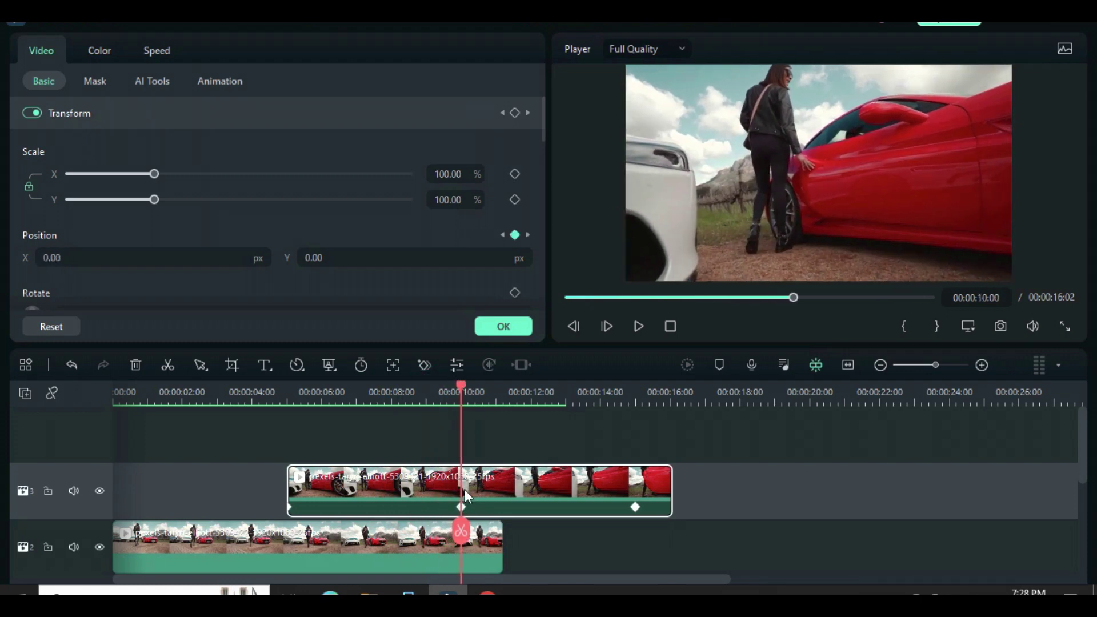
{"action": "left_click", "coordinate": [26, 392]}
Paste the sliding clip onto track 4 and replace it with the open-door footage
{"action": "right_click", "coordinate": [492, 474]}
{"action": "left_click", "coordinate": [533, 163]}
{"action": "left_click", "coordinate": [503, 325]}
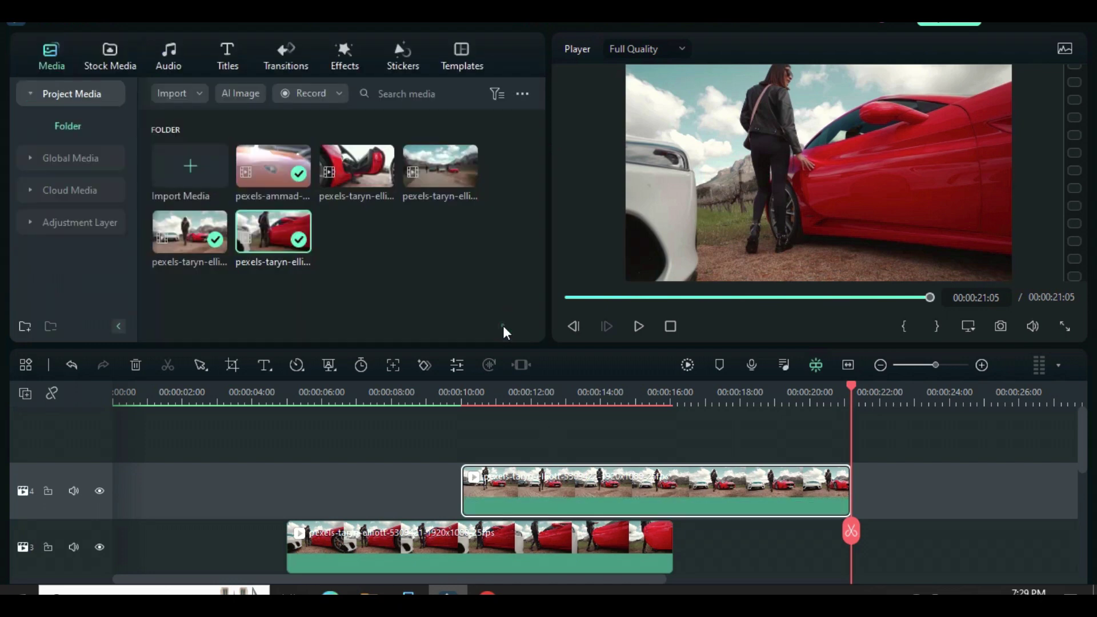
{"action": "left_click_drag", "start_coordinate": [357, 166], "coordinate": [549, 486]}
{"action": "double_click", "coordinate": [628, 480]}
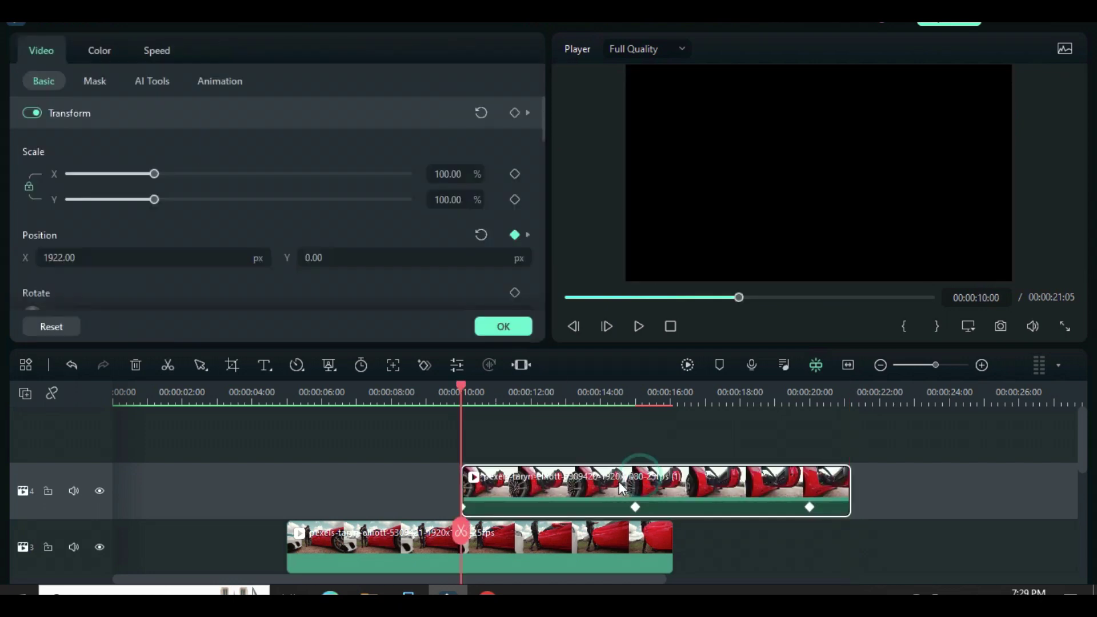
{"action": "left_click_drag", "start_coordinate": [464, 384], "coordinate": [637, 411]}
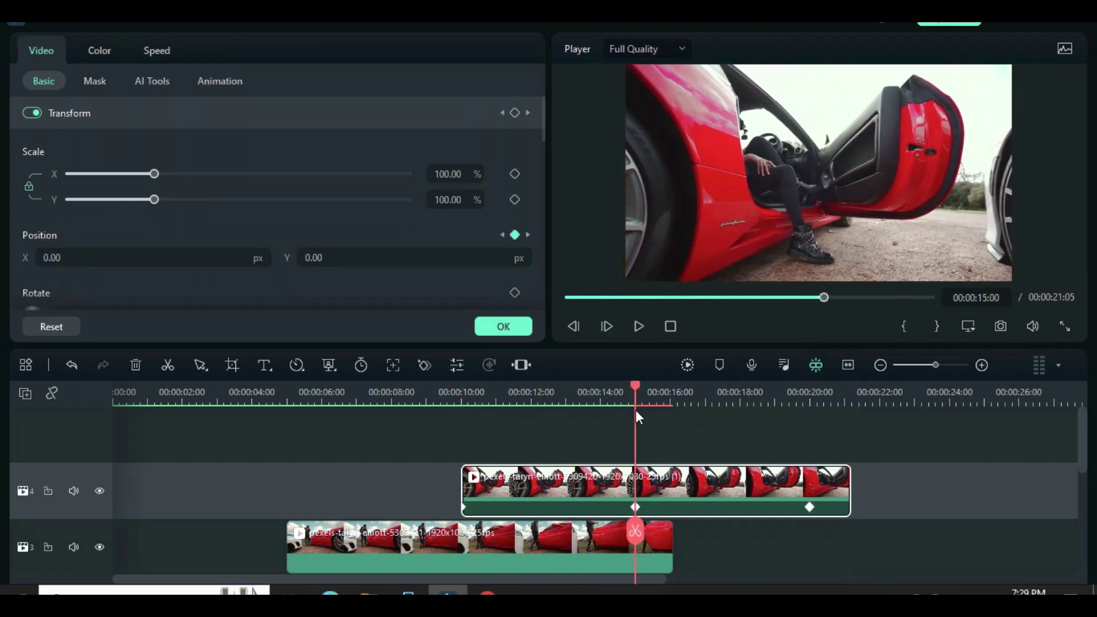
Add a fifth track, paste the clip there, and replace it with the roadside cars footage
{"action": "right_click", "coordinate": [33, 407]}
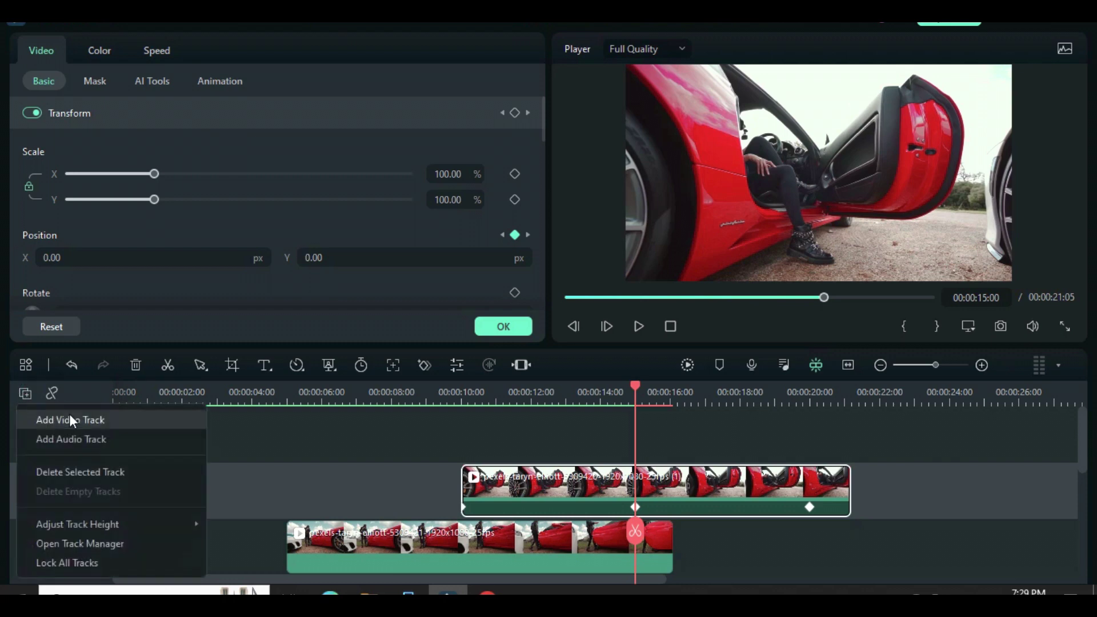
{"action": "left_click", "coordinate": [69, 418]}
{"action": "right_click", "coordinate": [645, 477]}
{"action": "left_click", "coordinate": [715, 160]}
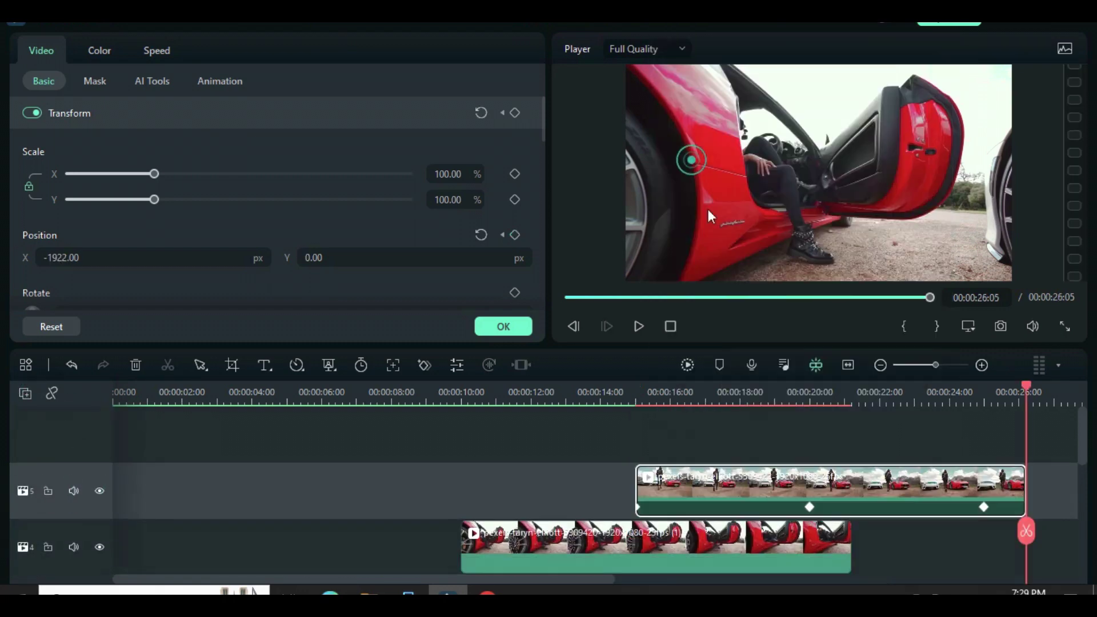
{"action": "left_click", "coordinate": [503, 326]}
{"action": "left_click_drag", "start_coordinate": [463, 162], "coordinate": [761, 472]}
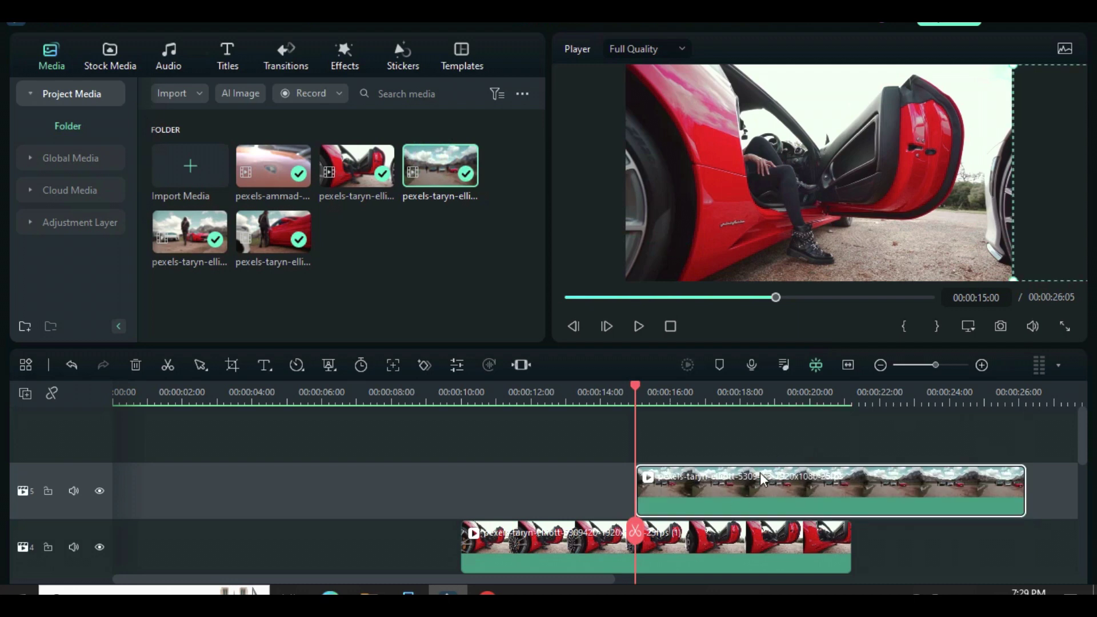
{"action": "double_click", "coordinate": [781, 475]}
{"action": "left_click", "coordinate": [517, 325]}
Play the whole five-track sequence from the start to review the slides
{"action": "left_click", "coordinate": [565, 297]}
{"action": "scroll", "coordinate": [643, 426], "scroll_direction": "down", "scroll_amount": 5}
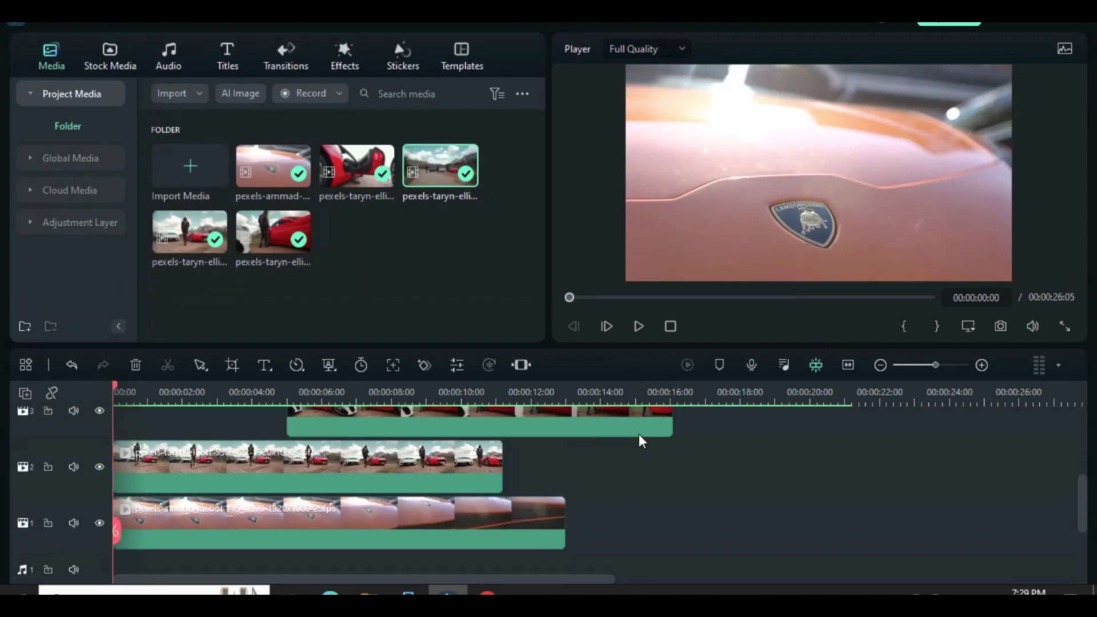
{"action": "scroll", "coordinate": [639, 434], "scroll_direction": "up", "scroll_amount": 4}
{"action": "left_click", "coordinate": [638, 327]}
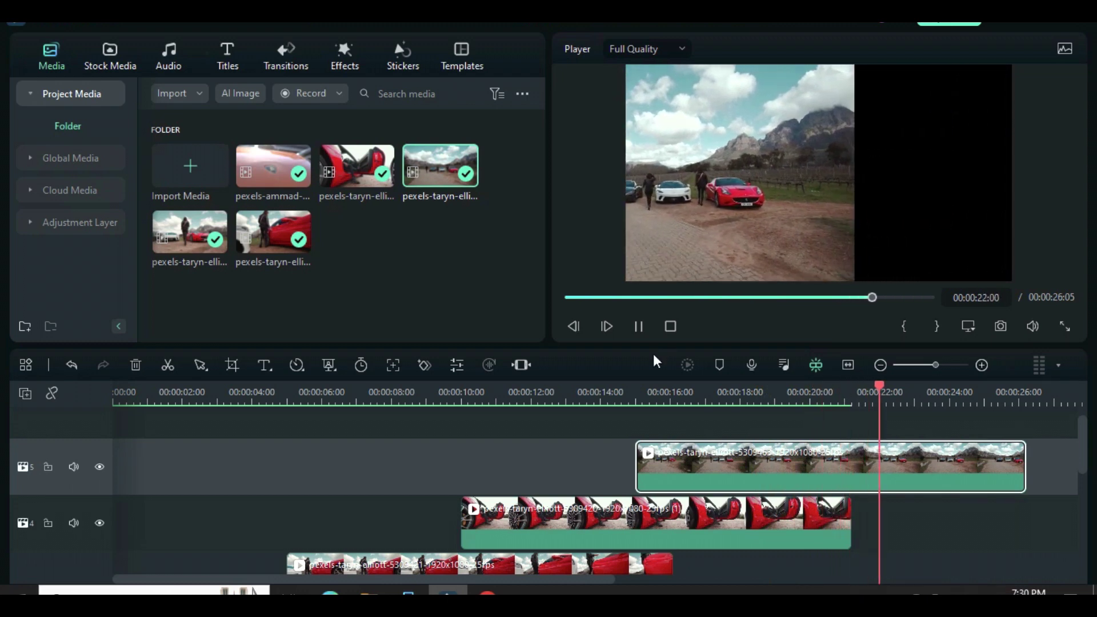
{"action": "left_click", "coordinate": [639, 327]}
Delete the roadside-cars clip's final X-position keyframe at 25:00 and review its slide-in
{"action": "left_click_drag", "start_coordinate": [902, 386], "coordinate": [824, 389]}
{"action": "double_click", "coordinate": [870, 454]}
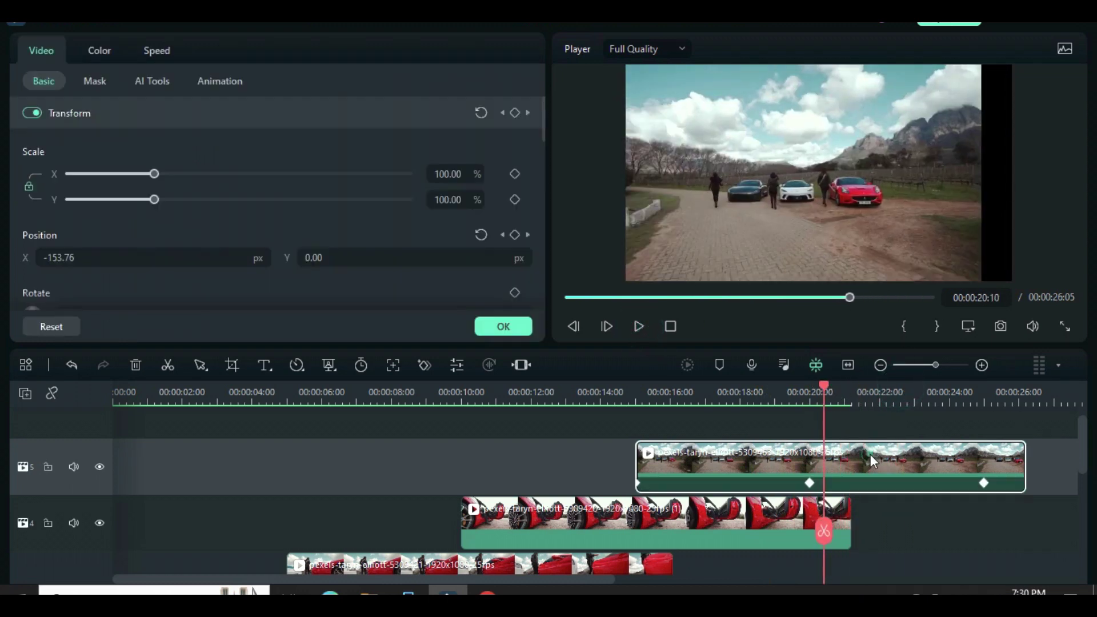
{"action": "left_click", "coordinate": [984, 483]}
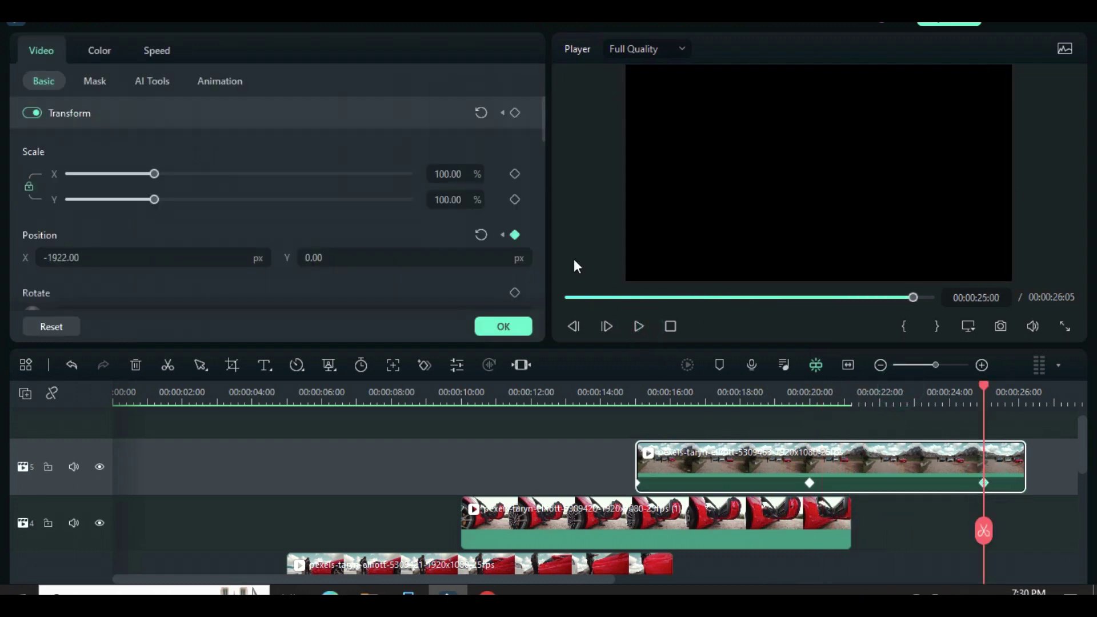
{"action": "left_click", "coordinate": [515, 235]}
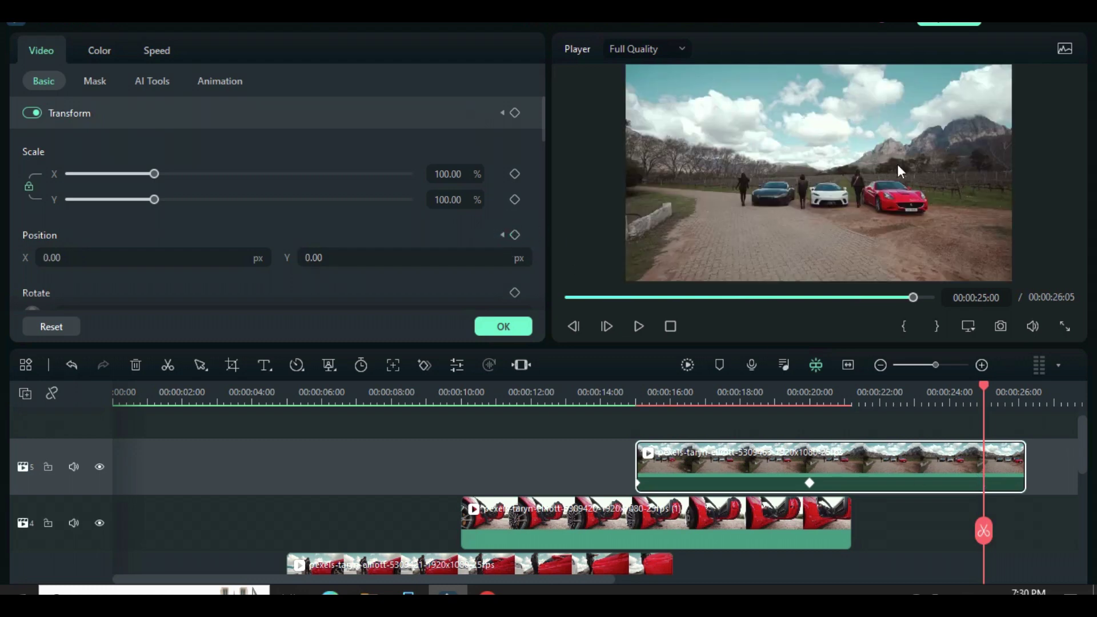
{"action": "left_click_drag", "start_coordinate": [984, 387], "coordinate": [618, 390]}
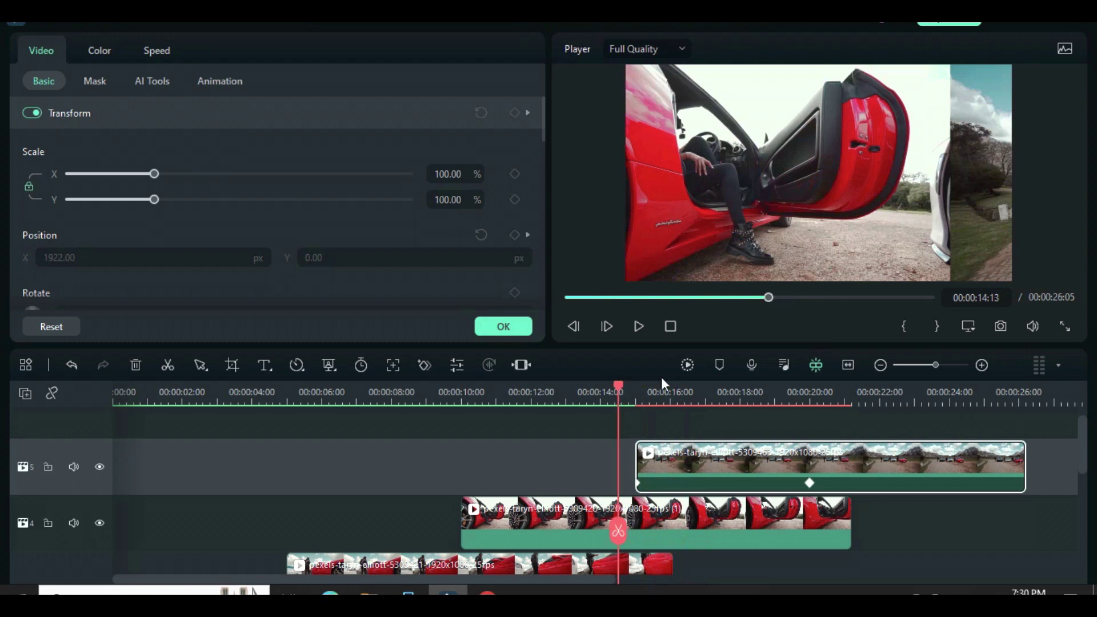